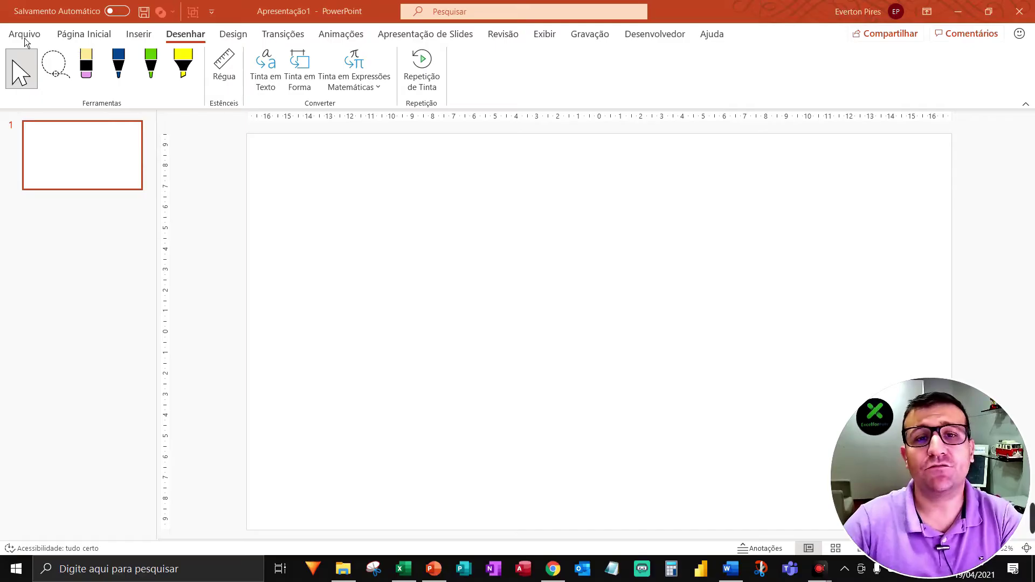
Check Desenhar under Guias Principais in Options > Personalizar Faixa de Opções and apply with OK.
{"action": "left_click", "coordinate": [25, 35]}
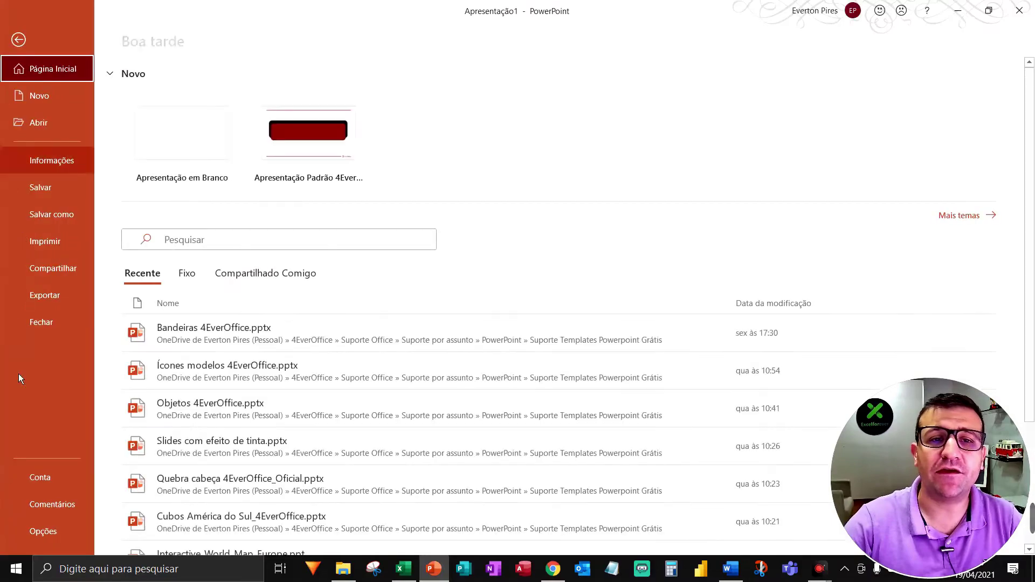
{"action": "left_click", "coordinate": [55, 542]}
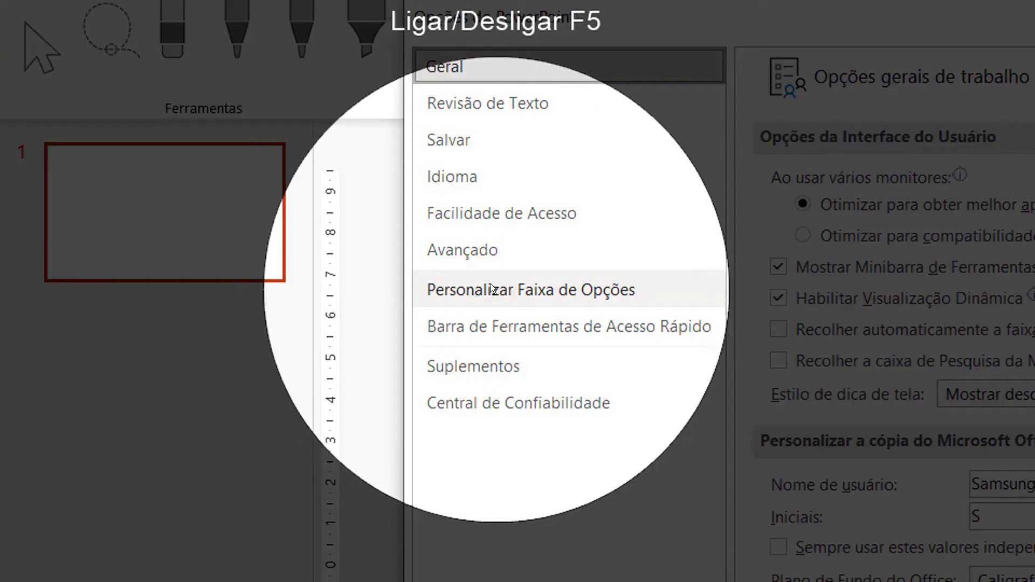
{"action": "left_click", "coordinate": [490, 285]}
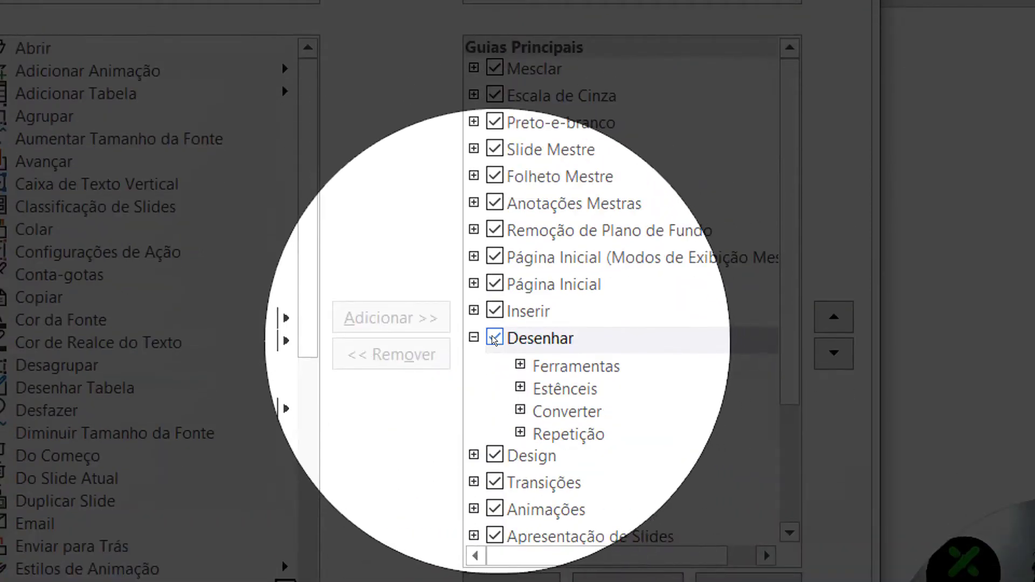
{"action": "left_click", "coordinate": [494, 338]}
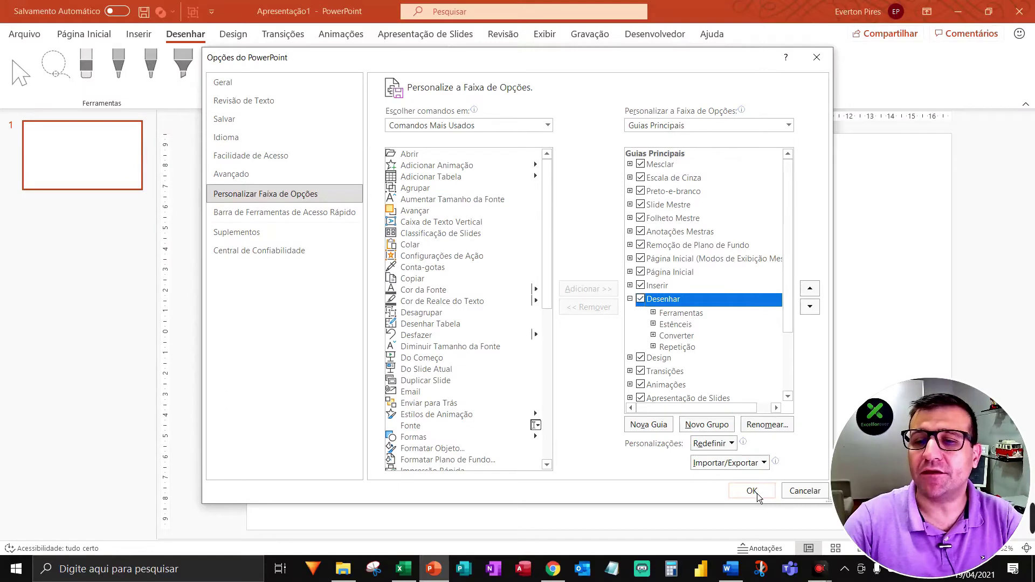
{"action": "left_click", "coordinate": [747, 488]}
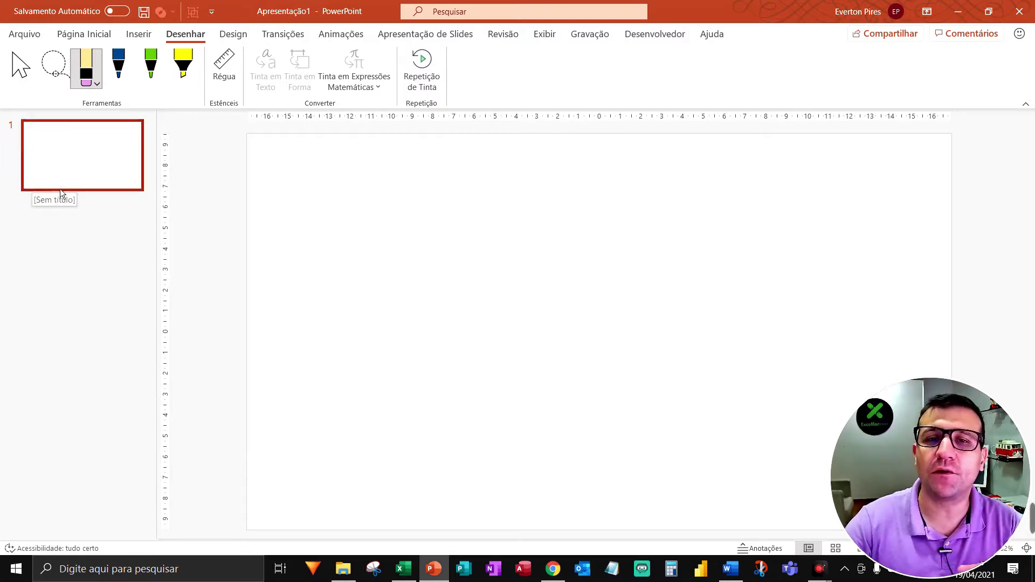
{"action": "left_click", "coordinate": [24, 73]}
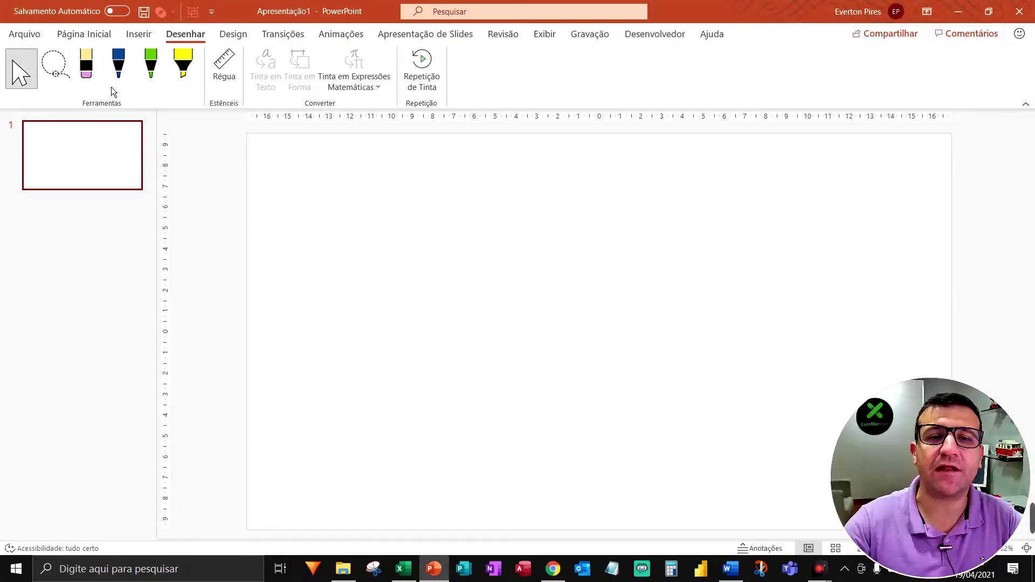
{"action": "left_click", "coordinate": [120, 70]}
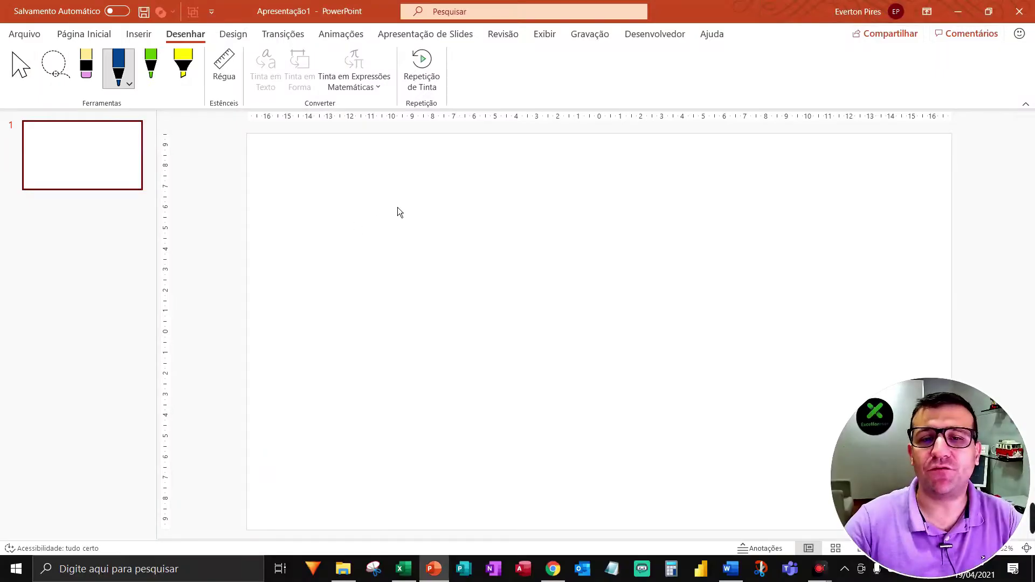
{"action": "left_click_drag", "start_coordinate": [392, 201], "coordinate": [435, 250]}
{"action": "left_click", "coordinate": [20, 67]}
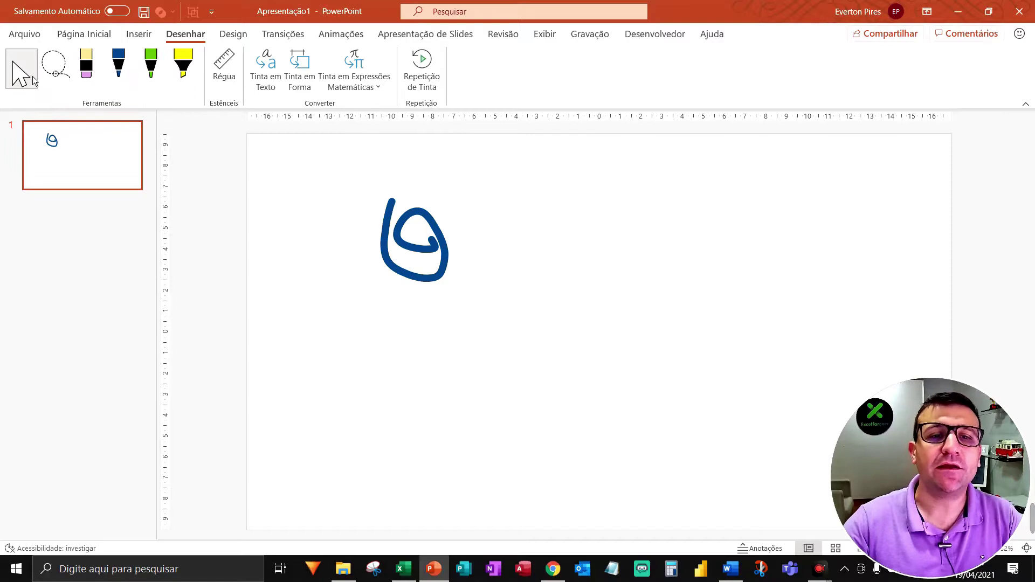
{"action": "left_click", "coordinate": [410, 243]}
{"action": "mouse_move", "coordinate": [410, 243]}
{"action": "left_mouse_down"}
{"action": "mouse_move", "coordinate": [494, 267]}
{"action": "mouse_move", "coordinate": [450, 258]}
{"action": "mouse_move", "coordinate": [526, 236]}
{"action": "mouse_move", "coordinate": [387, 247]}
{"action": "left_mouse_up"}
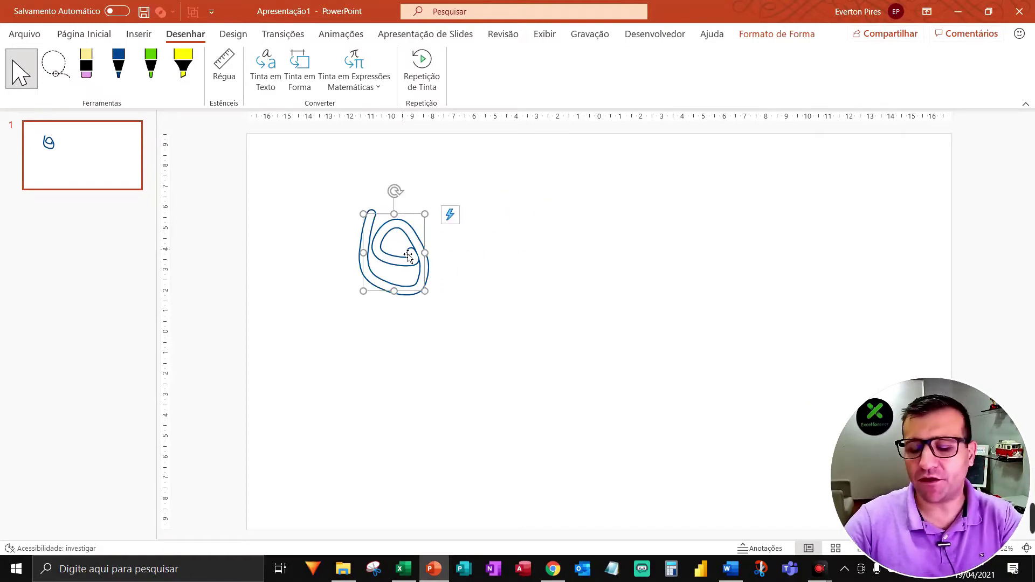
{"action": "key", "text": "Delete"}
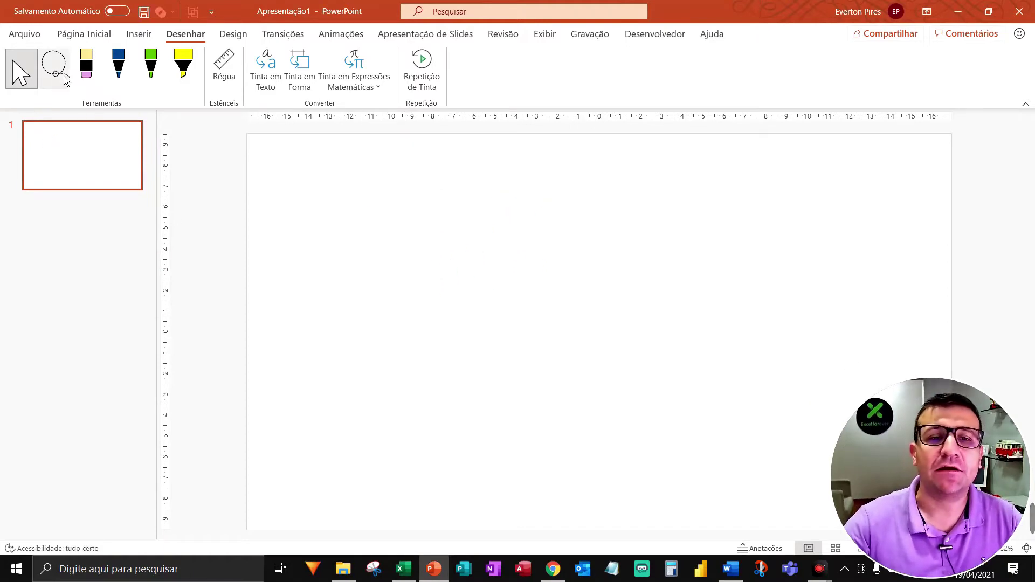
Choose the Laço (Lasso Select) tool and sweep lasso selections across the top of the slide.
{"action": "left_click", "coordinate": [61, 81]}
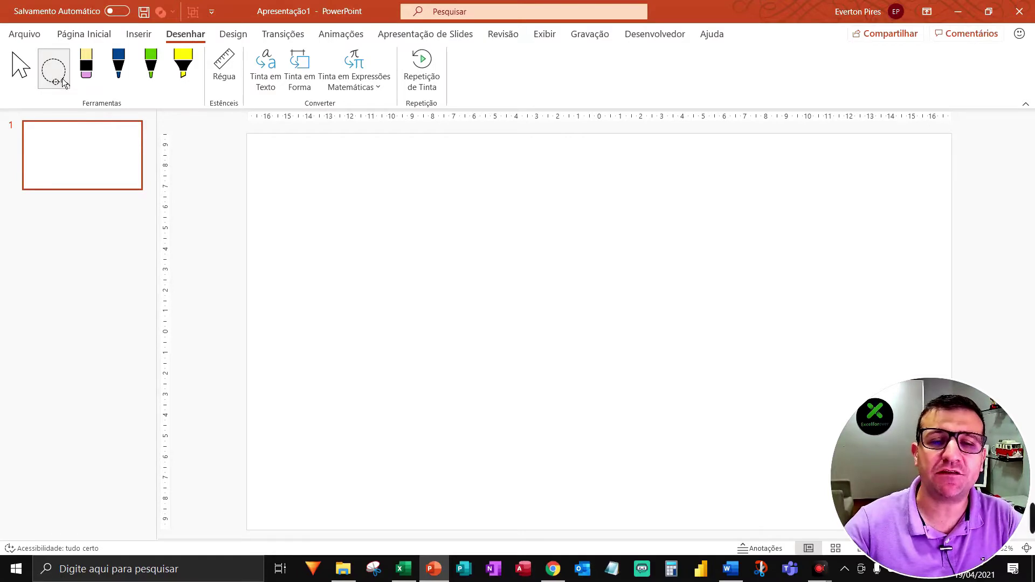
{"action": "key", "text": "F9"}
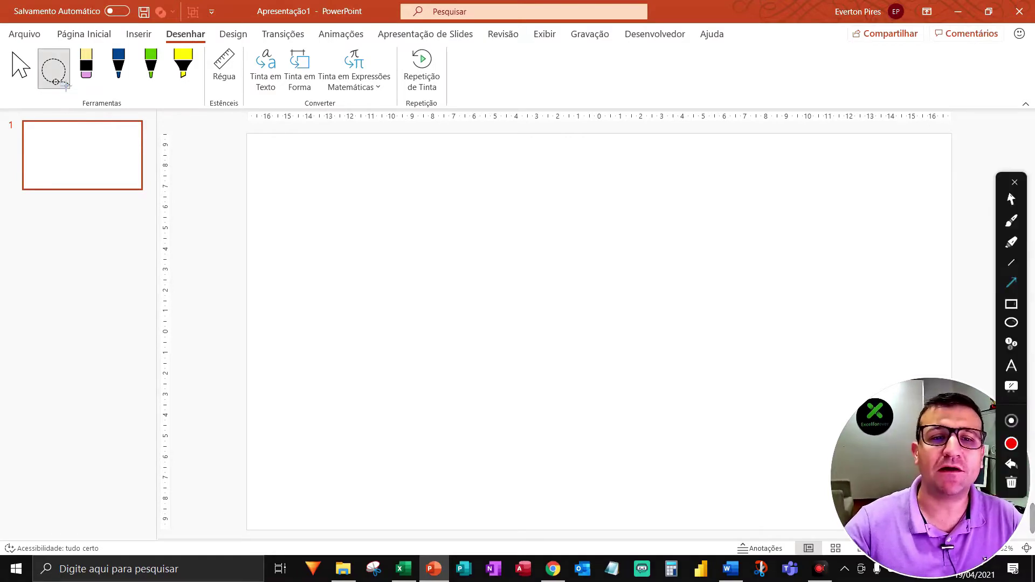
{"action": "left_click_drag", "start_coordinate": [61, 75], "coordinate": [252, 65]}
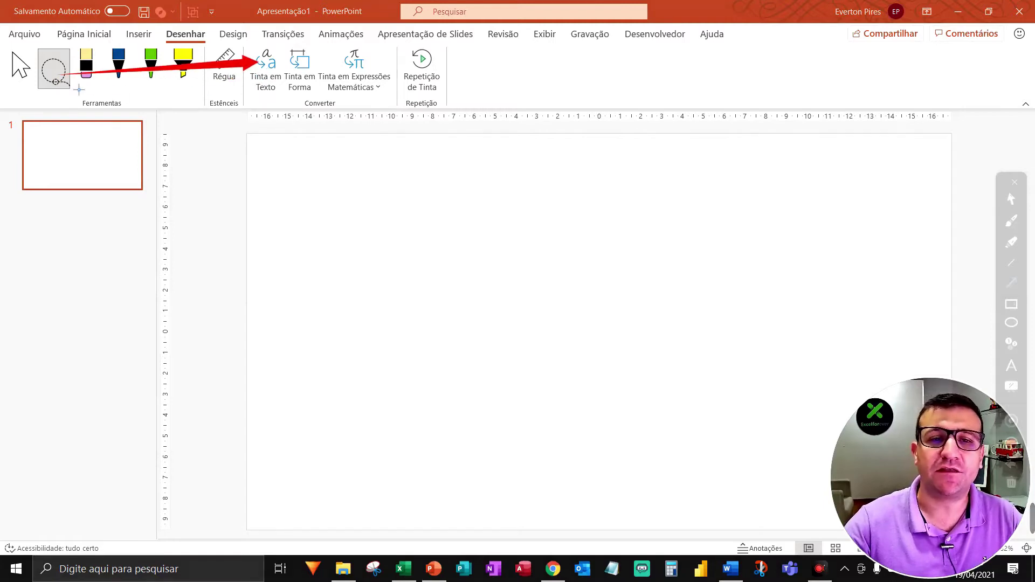
{"action": "left_click_drag", "start_coordinate": [60, 80], "coordinate": [296, 84]}
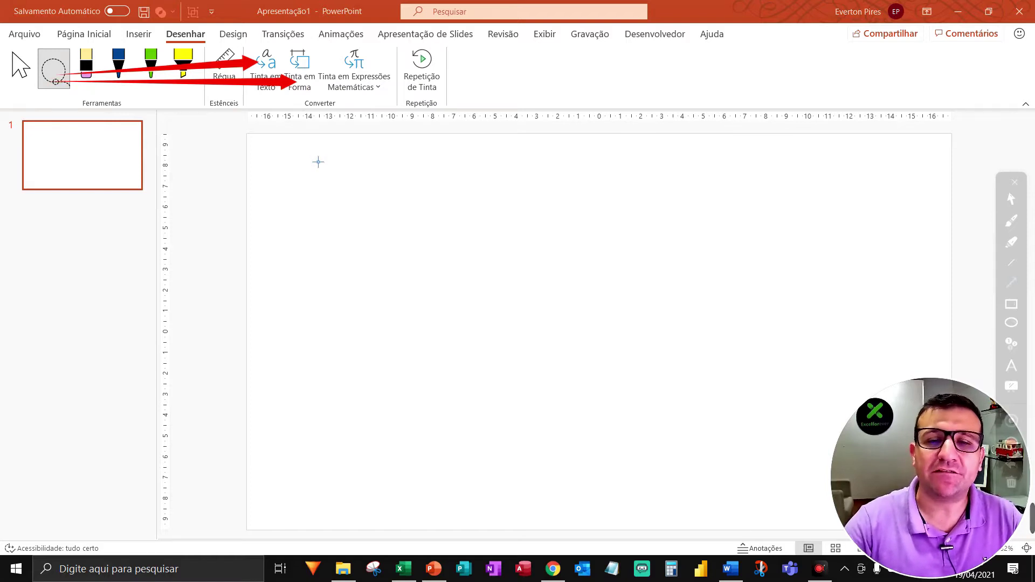
{"action": "key", "text": "Escape"}
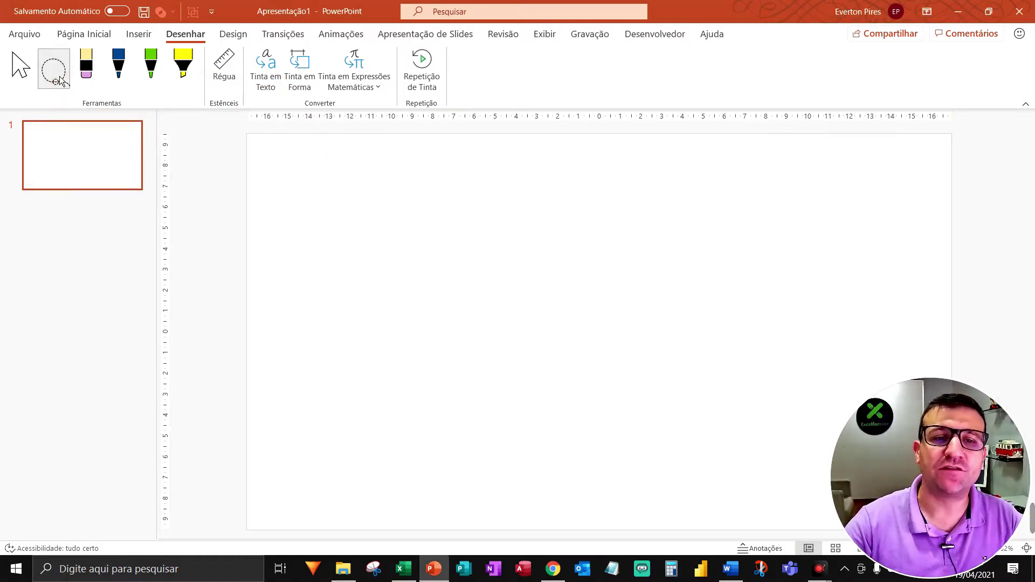
{"action": "left_click", "coordinate": [61, 81]}
{"action": "left_click", "coordinate": [119, 67]}
{"action": "left_click_drag", "start_coordinate": [432, 172], "coordinate": [429, 218]}
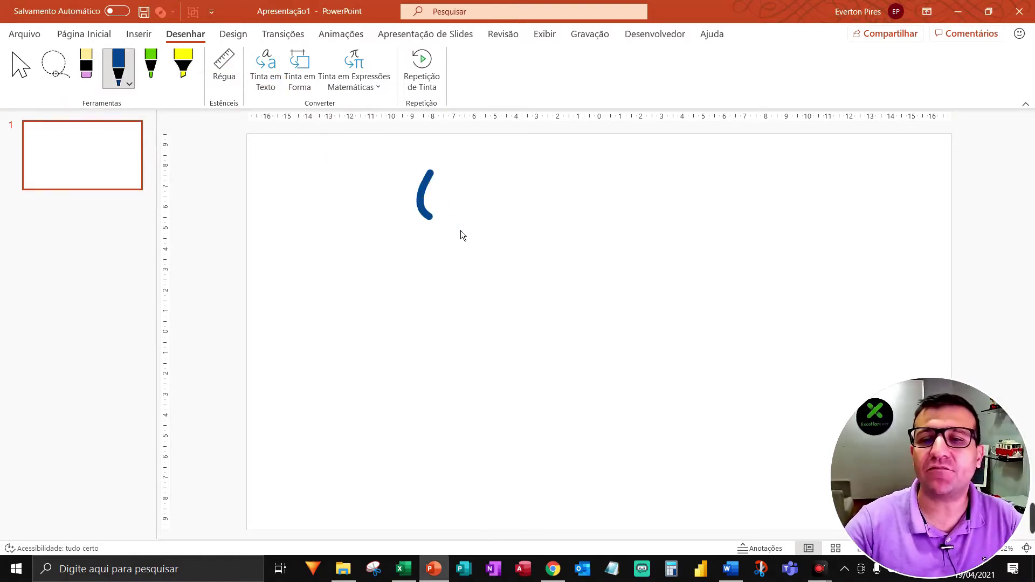
{"action": "left_click_drag", "start_coordinate": [505, 254], "coordinate": [470, 202]}
{"action": "left_click", "coordinate": [54, 67]}
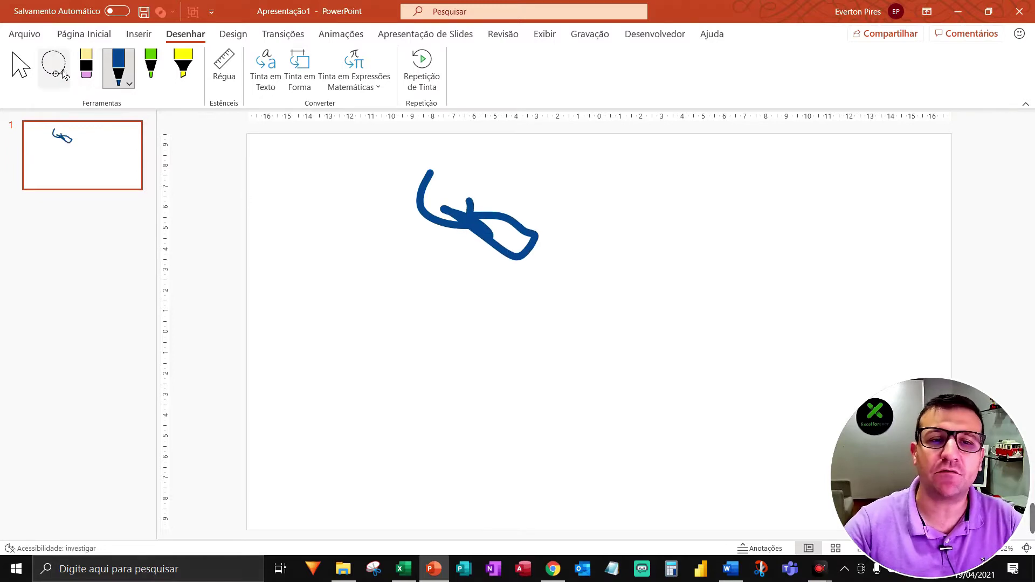
{"action": "left_click_drag", "start_coordinate": [276, 161], "coordinate": [332, 263]}
{"action": "left_click_drag", "start_coordinate": [620, 217], "coordinate": [614, 231]}
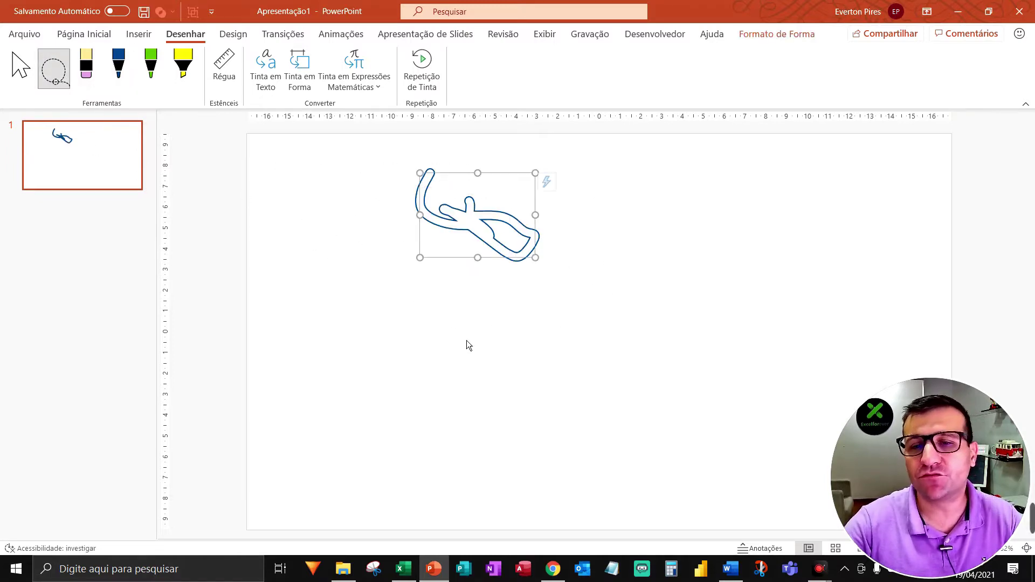
{"action": "key", "text": "Delete"}
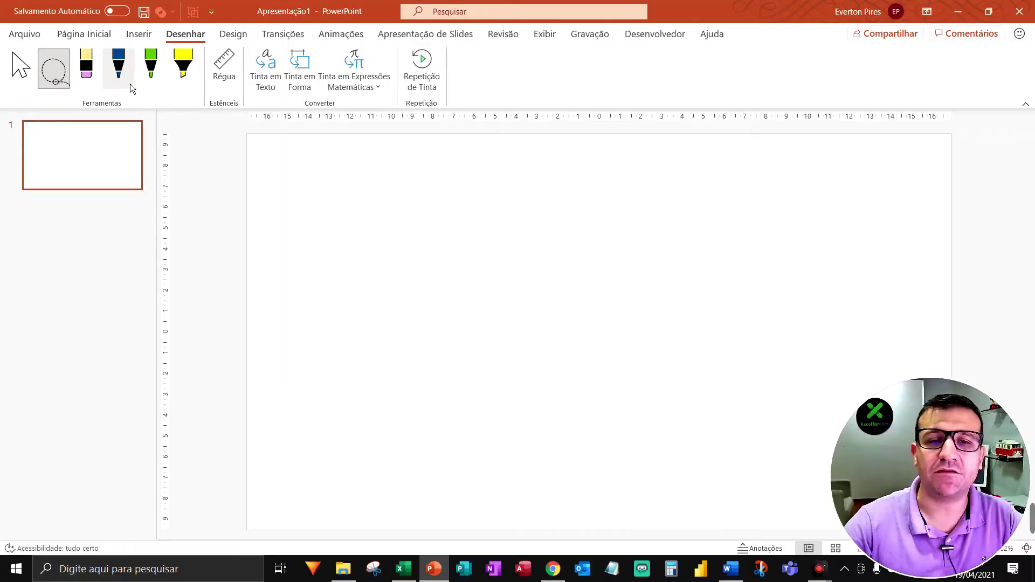
Select the blue pen and try several Espessura dot sizes in its dropdown, settling on one.
{"action": "left_click", "coordinate": [131, 82]}
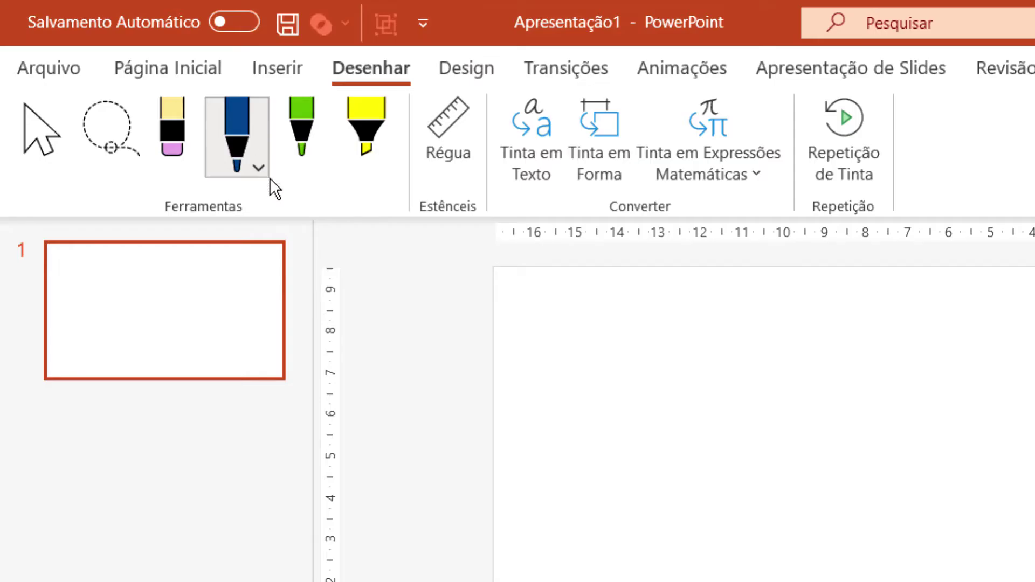
{"action": "left_click", "coordinate": [269, 175]}
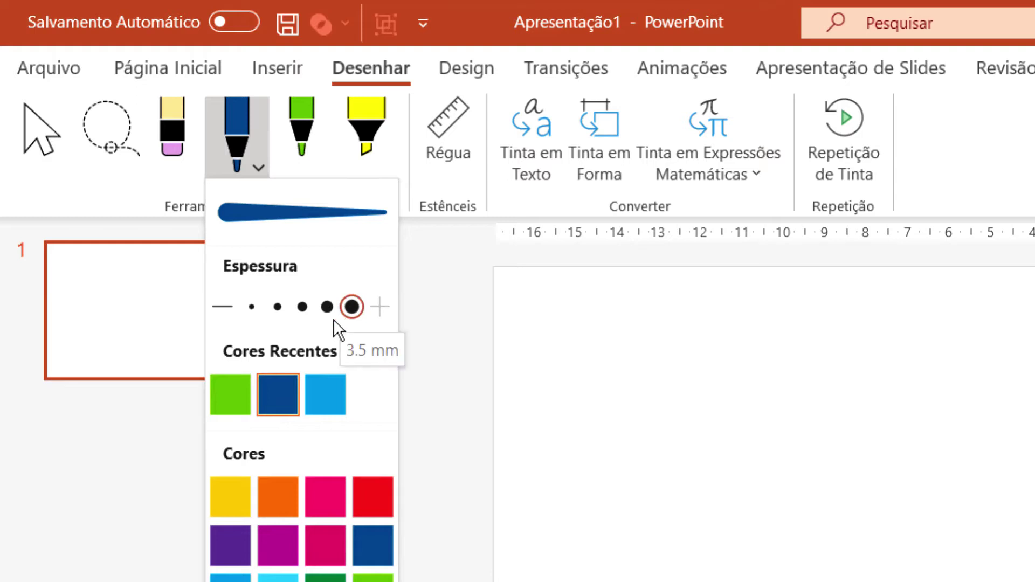
{"action": "left_click", "coordinate": [303, 308]}
{"action": "left_click", "coordinate": [284, 315]}
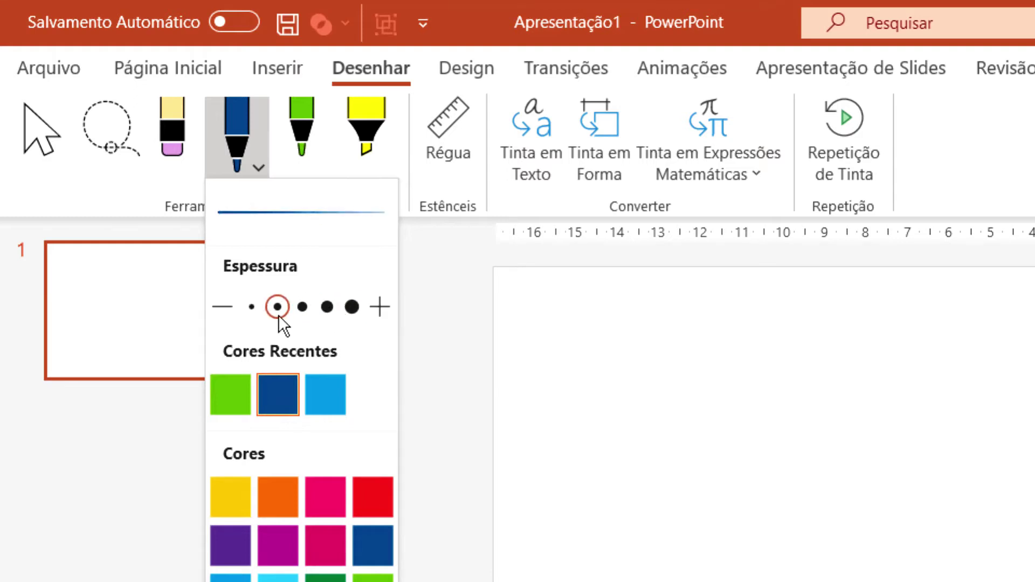
{"action": "left_click", "coordinate": [265, 316]}
{"action": "left_click", "coordinate": [335, 316]}
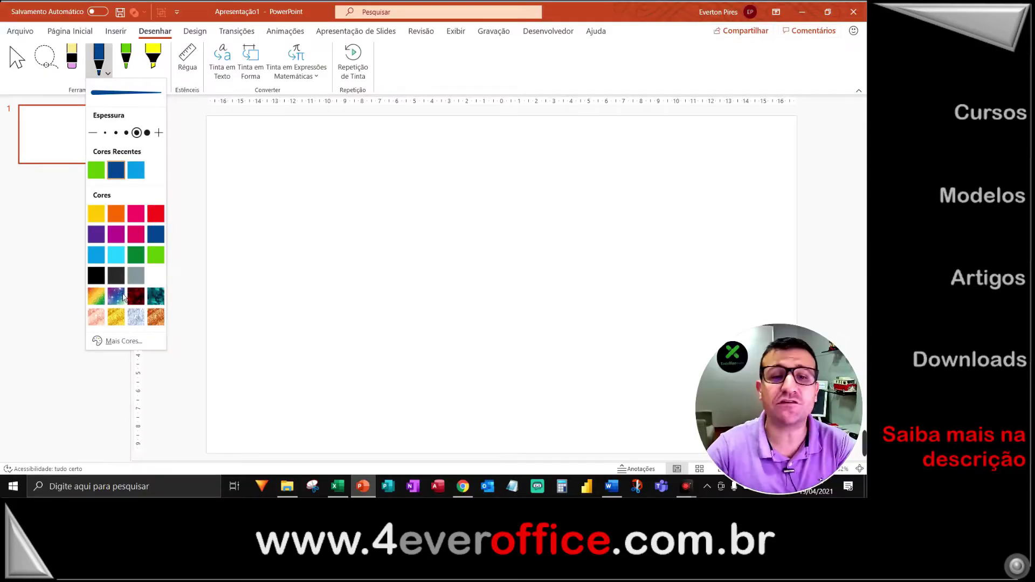
{"action": "left_click", "coordinate": [129, 60]}
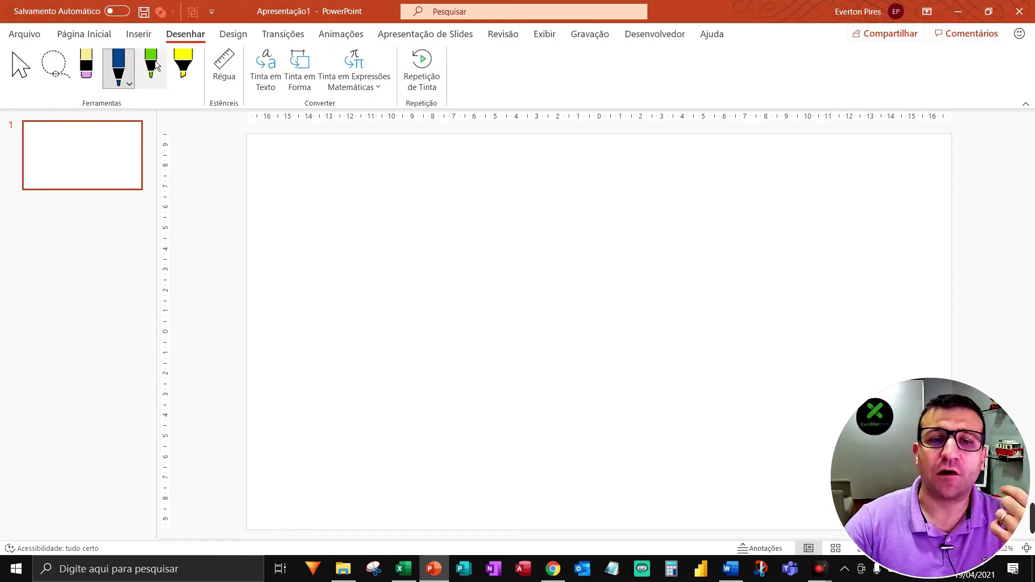
Review the green pen's Cores, then the yellow Marca-texto's 10 mm Espessura and colour options.
{"action": "left_click", "coordinate": [165, 87]}
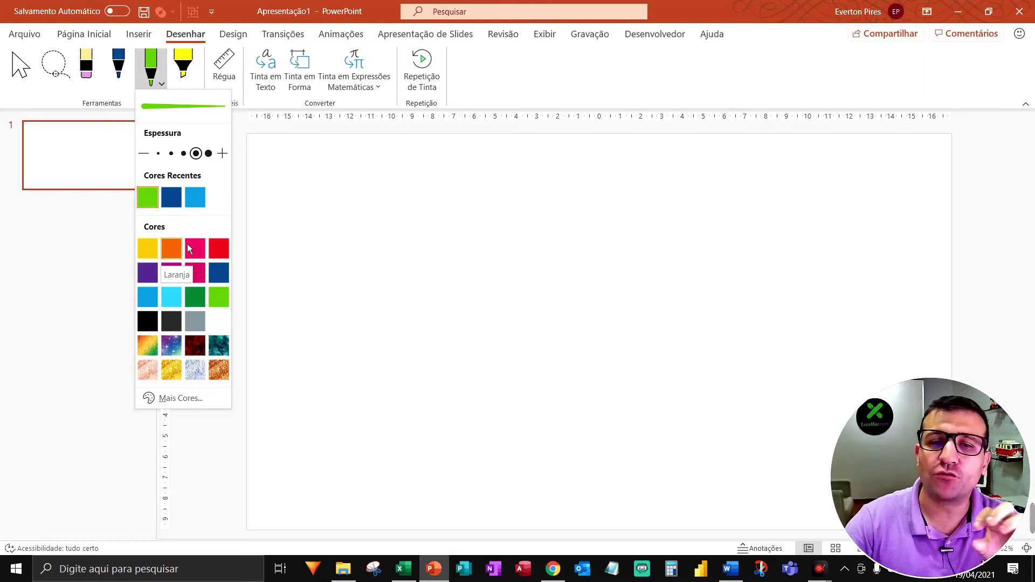
{"action": "left_click", "coordinate": [189, 75]}
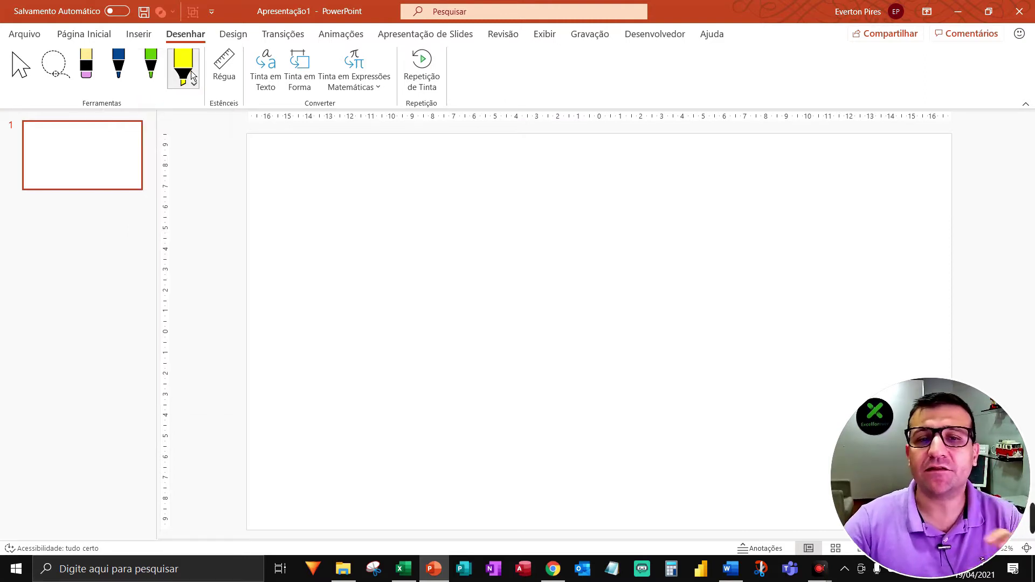
{"action": "mouse_move", "coordinate": [183, 67]}
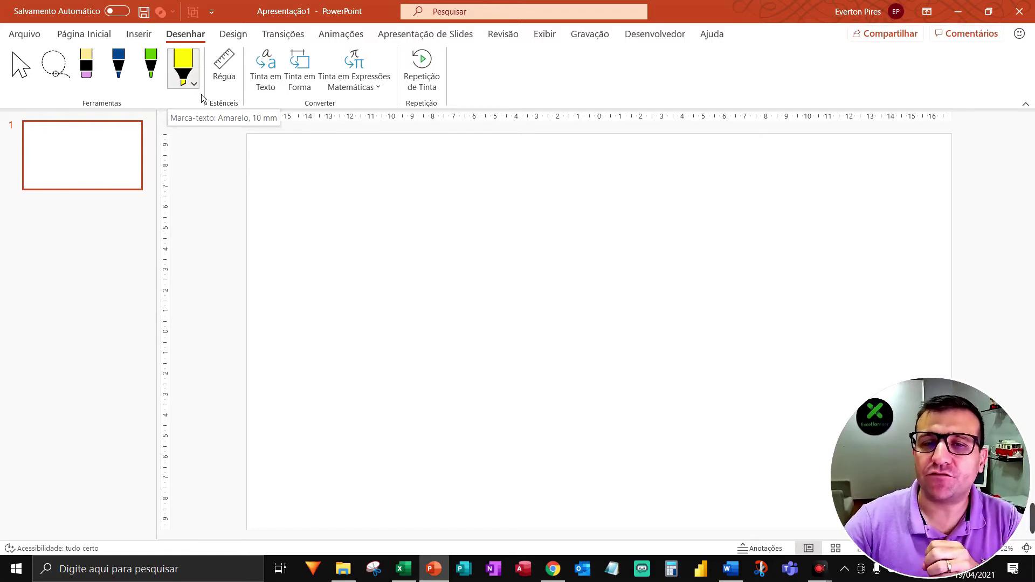
{"action": "left_click", "coordinate": [201, 91]}
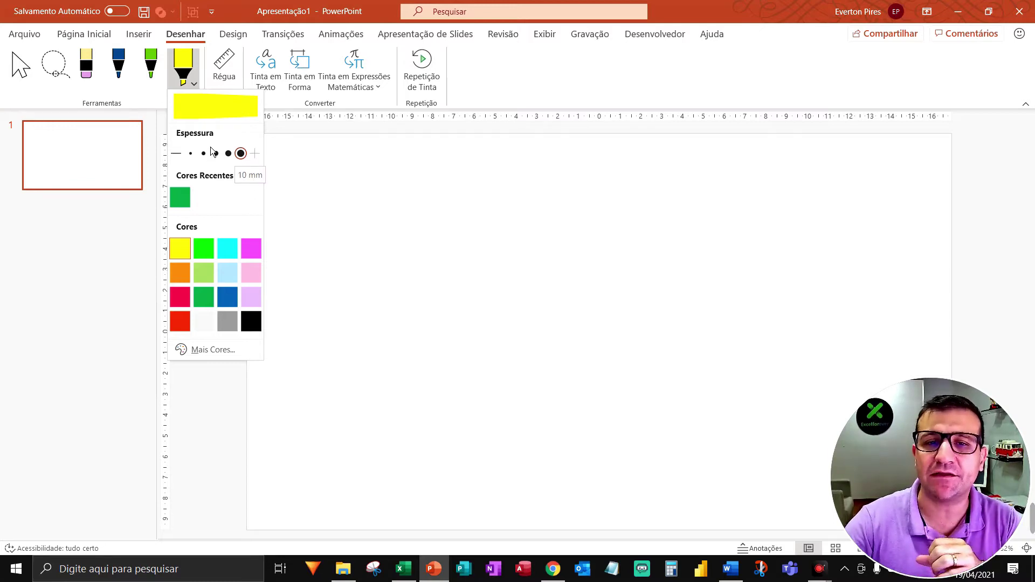
{"action": "left_click", "coordinate": [193, 87]}
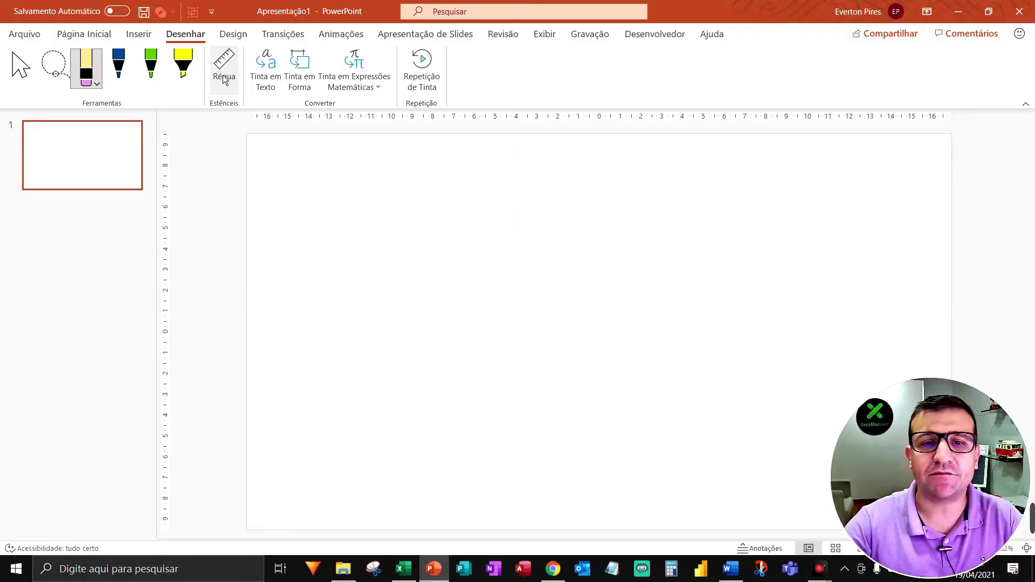
Turn on the Régua, move it up, and draw a horizontal blue line along it.
{"action": "left_click", "coordinate": [225, 80]}
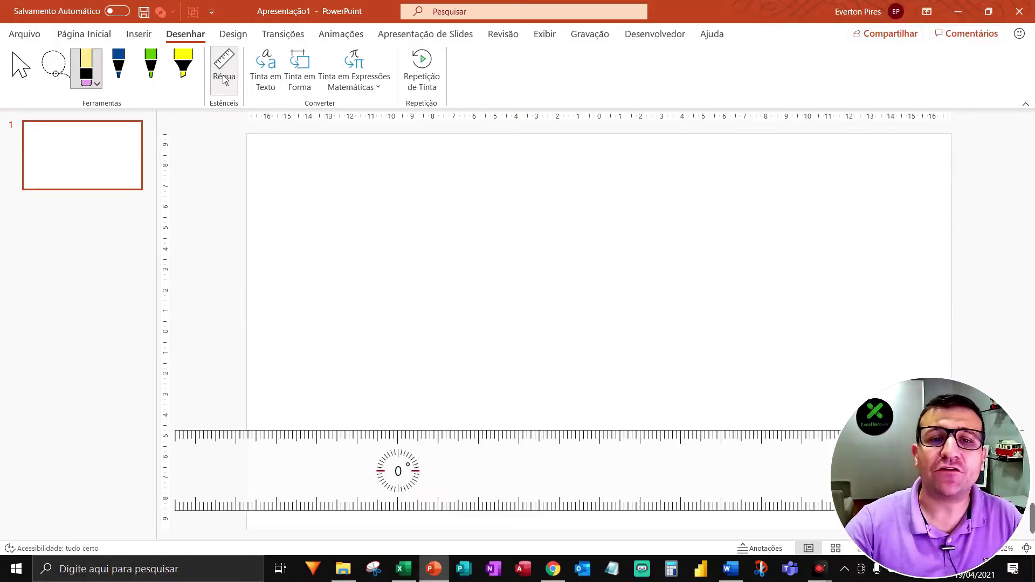
{"action": "mouse_move", "coordinate": [347, 465]}
{"action": "left_mouse_down"}
{"action": "mouse_move", "coordinate": [487, 304]}
{"action": "mouse_move", "coordinate": [425, 272]}
{"action": "left_mouse_up"}
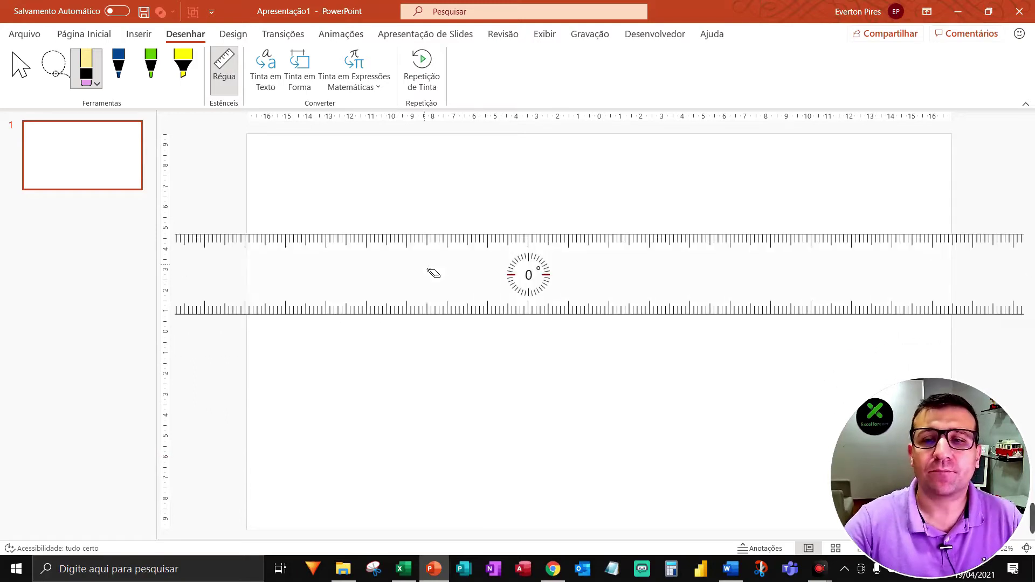
{"action": "left_click", "coordinate": [150, 69]}
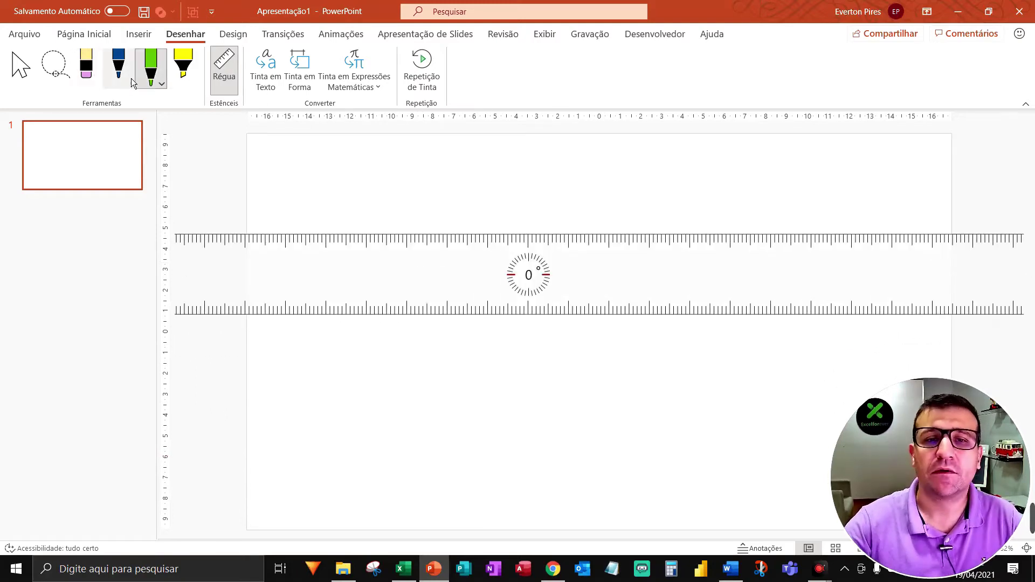
{"action": "left_click", "coordinate": [120, 76]}
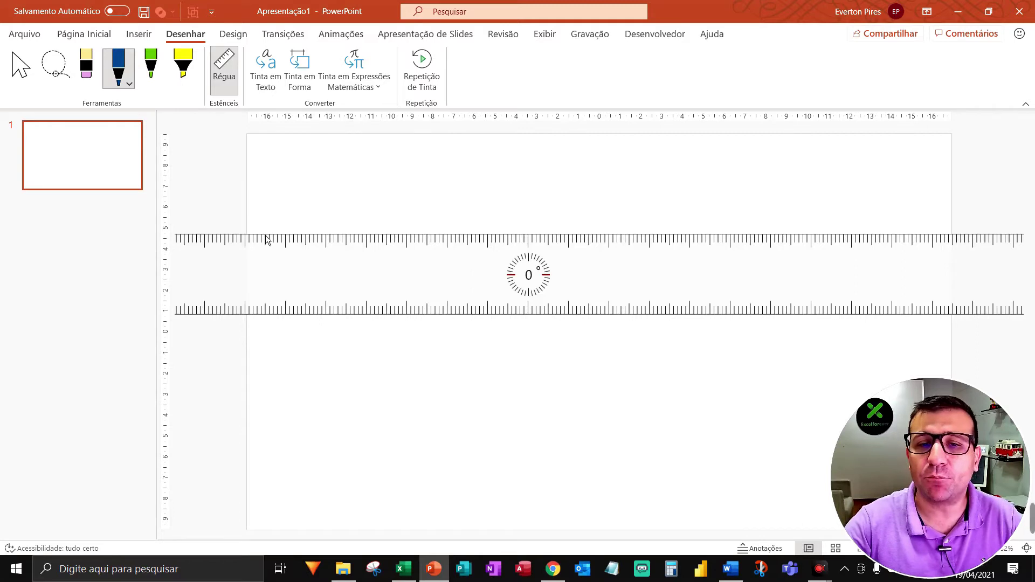
{"action": "mouse_move", "coordinate": [266, 235]}
{"action": "left_mouse_down"}
{"action": "mouse_move", "coordinate": [390, 250]}
{"action": "mouse_move", "coordinate": [739, 252]}
{"action": "left_mouse_up"}
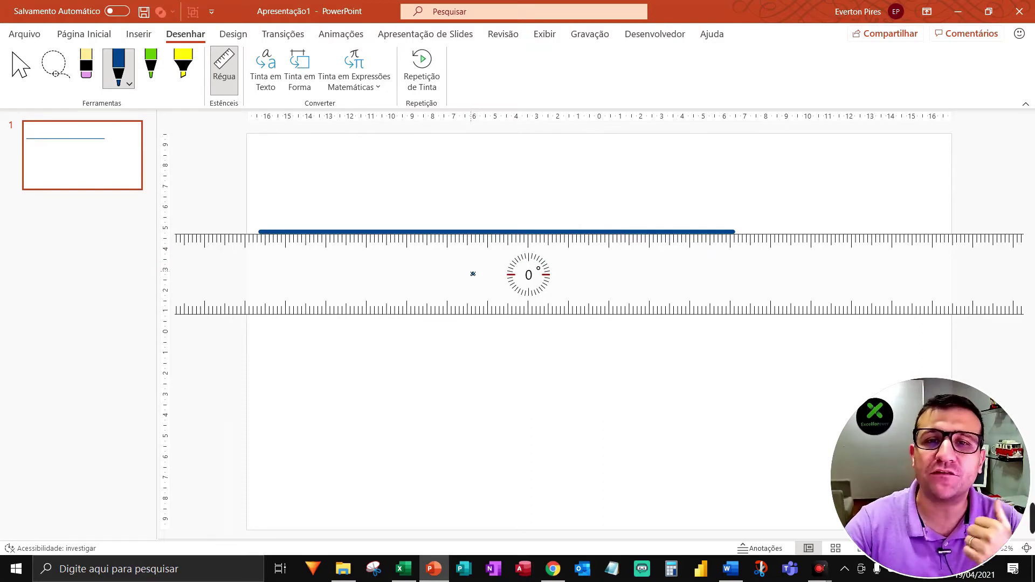
Rotate the ruler upright and draw a vertical blue line down from the horizontal line.
{"action": "left_click_drag", "start_coordinate": [324, 275], "coordinate": [472, 291]}
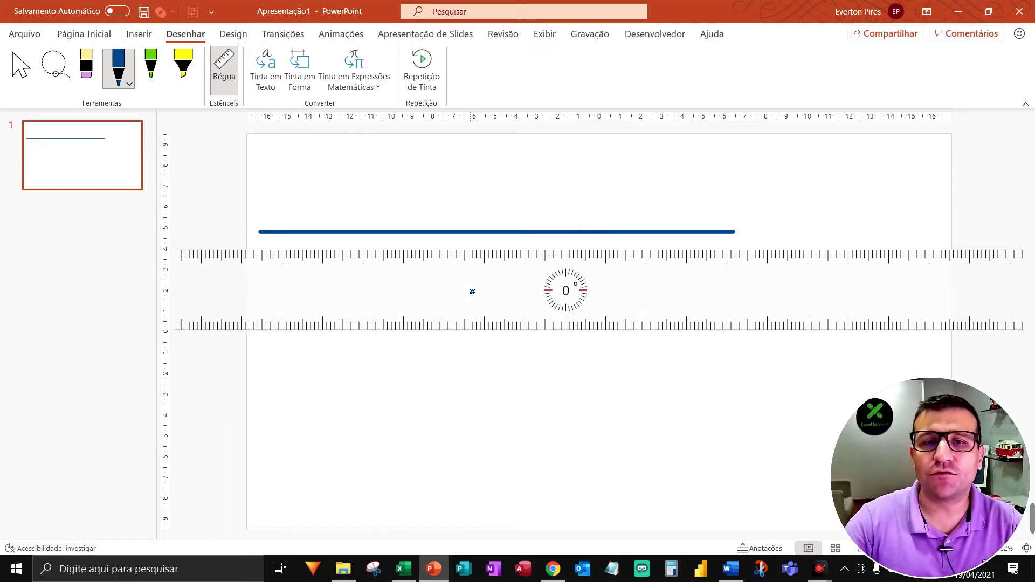
{"action": "key", "text": "F5"}
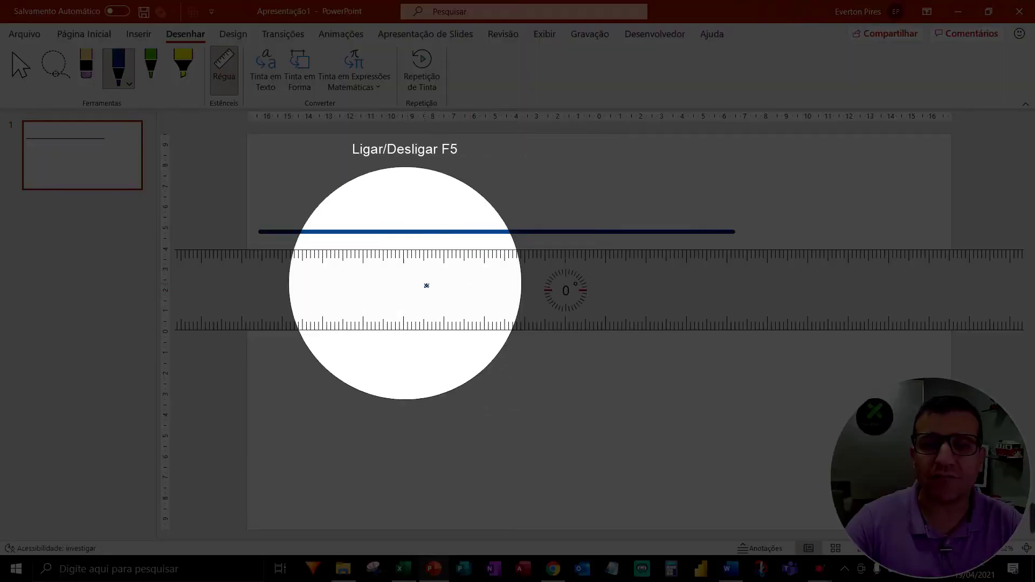
{"action": "key", "text": "F5"}
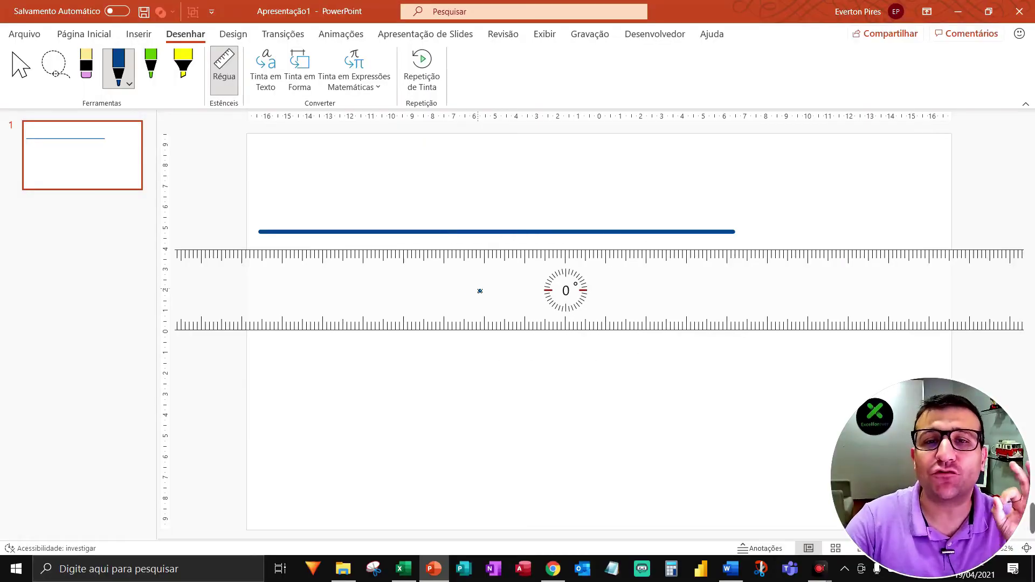
{"action": "scroll", "coordinate": [480, 291], "scroll_direction": "down", "scroll_amount": 3}
{"action": "scroll", "coordinate": [480, 291], "scroll_direction": "down", "scroll_amount": 3}
{"action": "scroll", "coordinate": [479, 291], "scroll_direction": "down", "scroll_amount": 5}
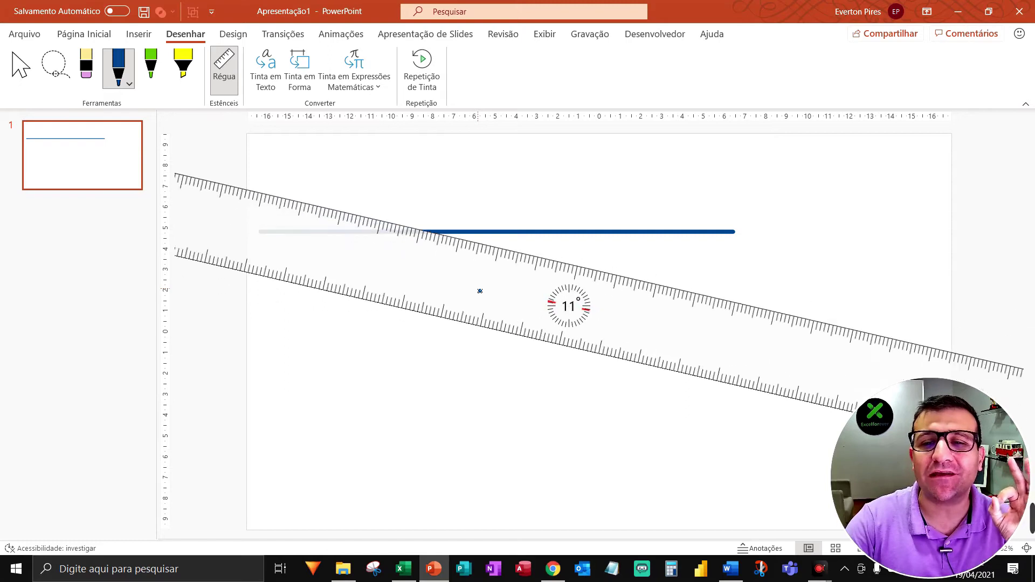
{"action": "scroll", "coordinate": [479, 291], "scroll_direction": "down", "scroll_amount": 8}
{"action": "scroll", "coordinate": [479, 291], "scroll_direction": "down", "scroll_amount": 6}
{"action": "scroll", "coordinate": [480, 291], "scroll_direction": "down", "scroll_amount": 4}
{"action": "scroll", "coordinate": [478, 292], "scroll_direction": "down", "scroll_amount": 12}
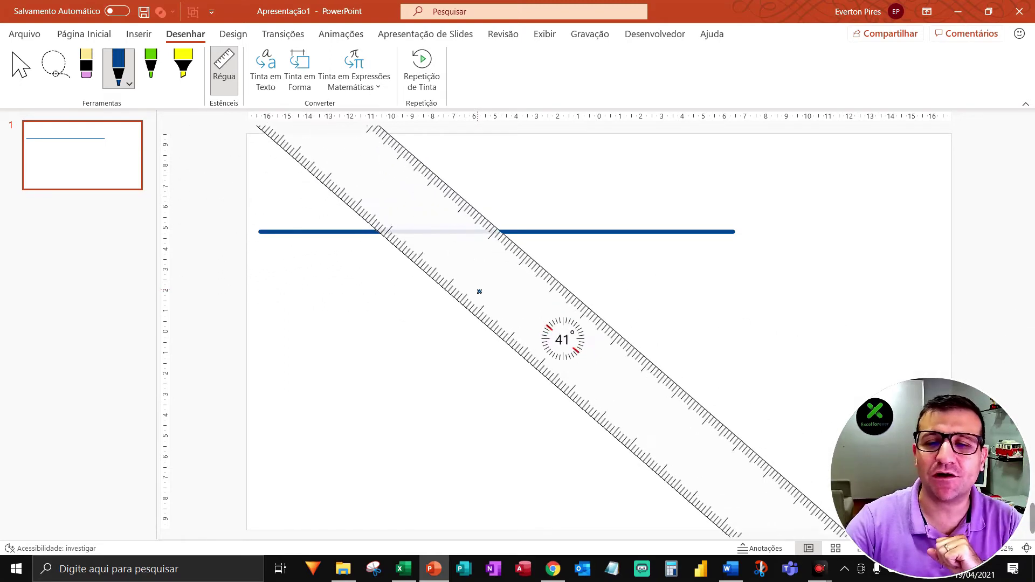
{"action": "scroll", "coordinate": [476, 294], "scroll_direction": "down", "scroll_amount": 6}
{"action": "scroll", "coordinate": [477, 295], "scroll_direction": "down", "scroll_amount": 2}
{"action": "scroll", "coordinate": [494, 296], "scroll_direction": "down", "scroll_amount": 9}
{"action": "scroll", "coordinate": [508, 303], "scroll_direction": "down", "scroll_amount": 13}
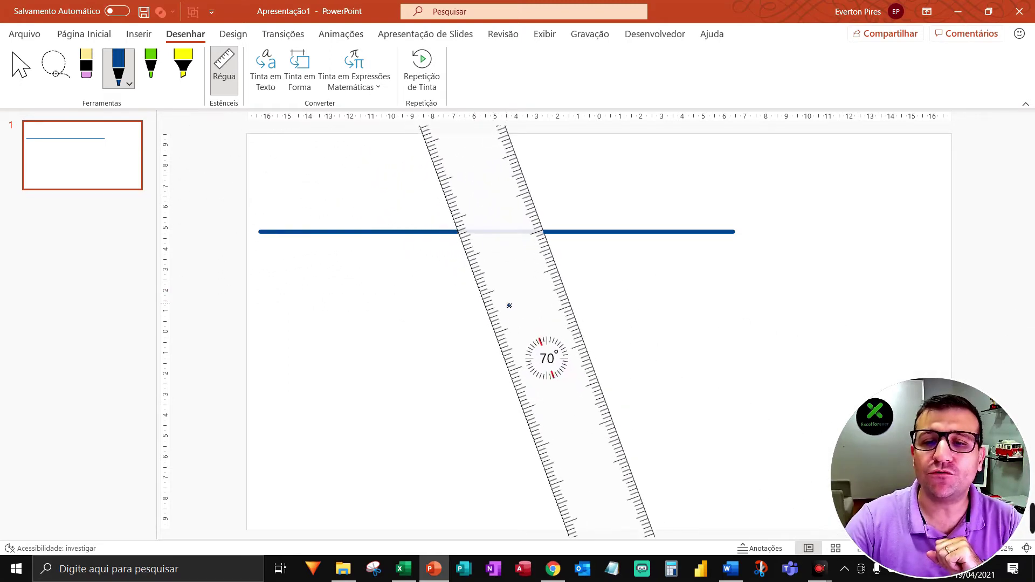
{"action": "scroll", "coordinate": [508, 302], "scroll_direction": "down", "scroll_amount": 10}
{"action": "scroll", "coordinate": [509, 306], "scroll_direction": "down", "scroll_amount": 7}
{"action": "scroll", "coordinate": [509, 305], "scroll_direction": "down", "scroll_amount": 3}
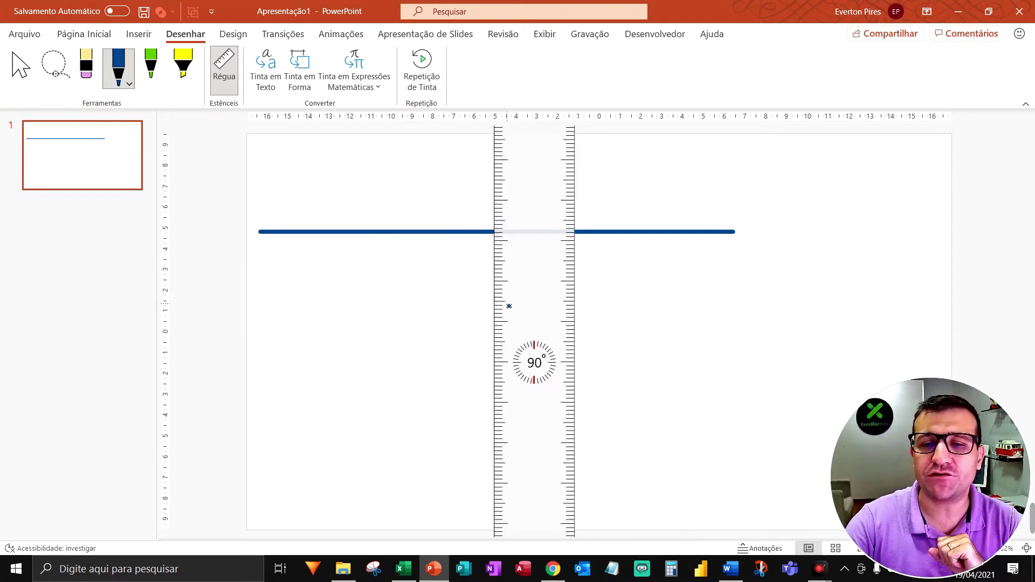
{"action": "scroll", "coordinate": [509, 306], "scroll_direction": "up", "scroll_amount": 1}
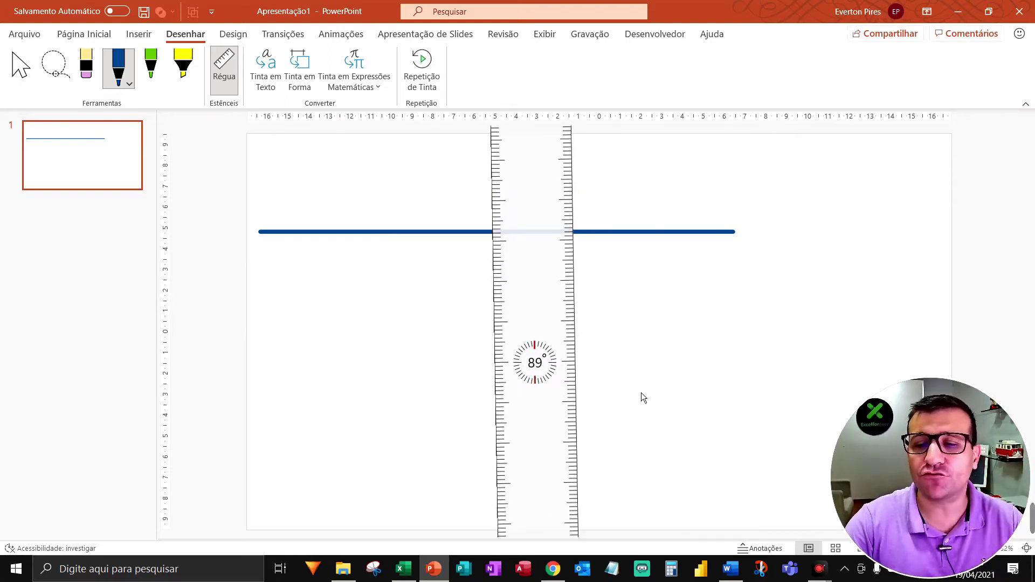
{"action": "key", "text": "ctrl+alt+g"}
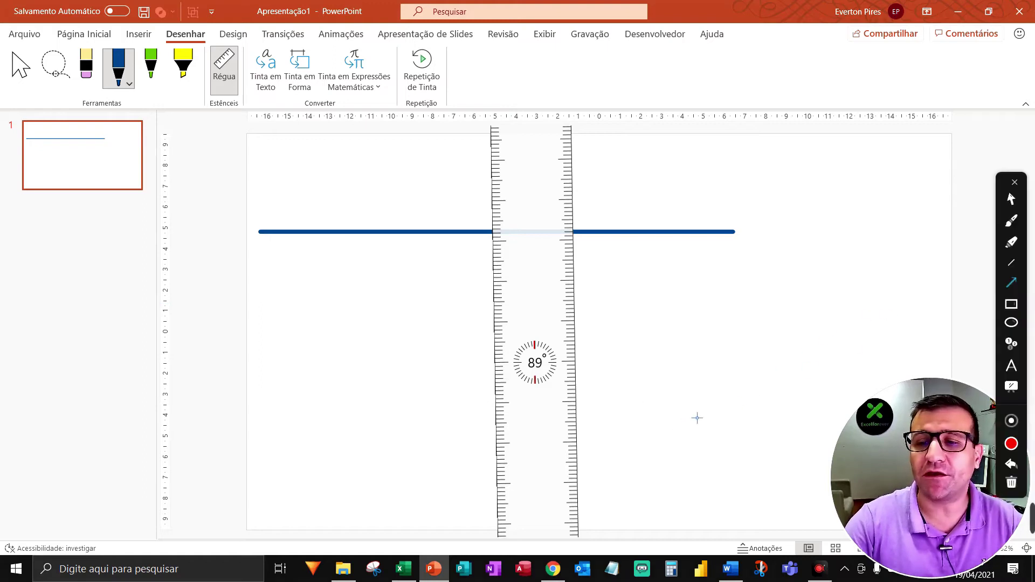
{"action": "left_click_drag", "start_coordinate": [680, 411], "coordinate": [755, 554]}
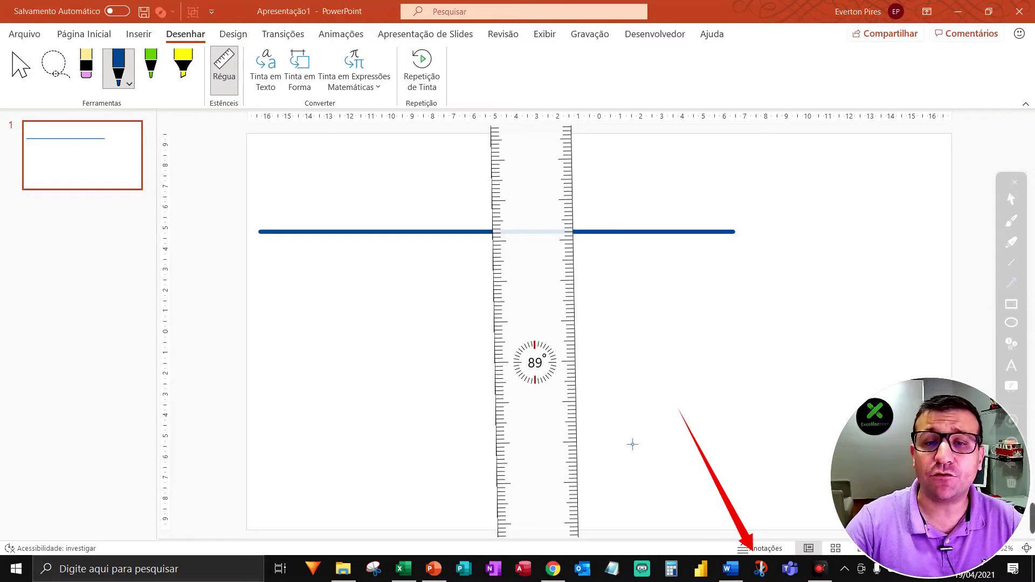
{"action": "key", "text": "ctrl+alt+g"}
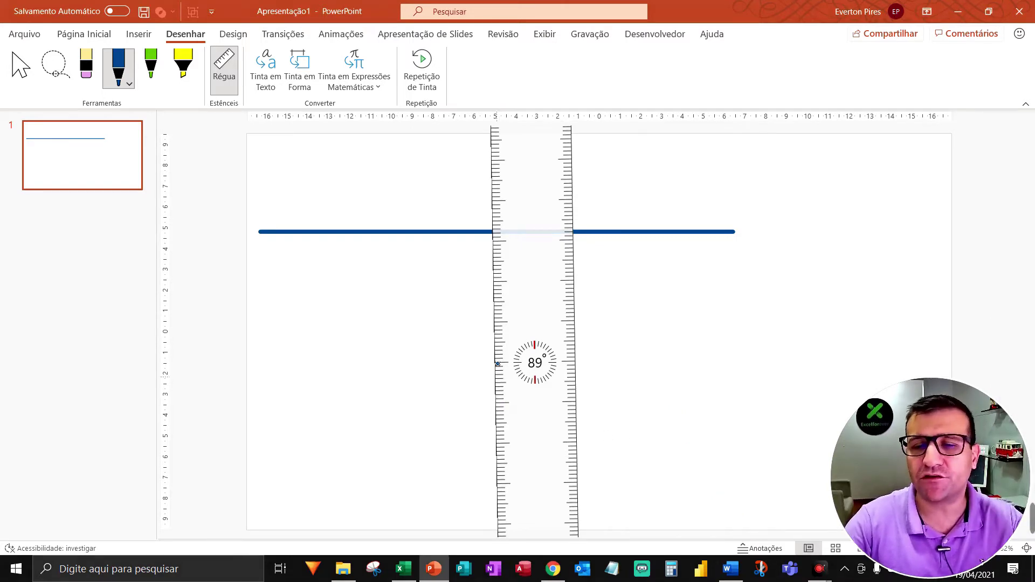
{"action": "mouse_move", "coordinate": [522, 318]}
{"action": "left_mouse_down"}
{"action": "mouse_move", "coordinate": [545, 338]}
{"action": "mouse_move", "coordinate": [436, 307]}
{"action": "mouse_move", "coordinate": [457, 313]}
{"action": "left_mouse_up"}
{"action": "left_click_drag", "start_coordinate": [399, 238], "coordinate": [409, 308]}
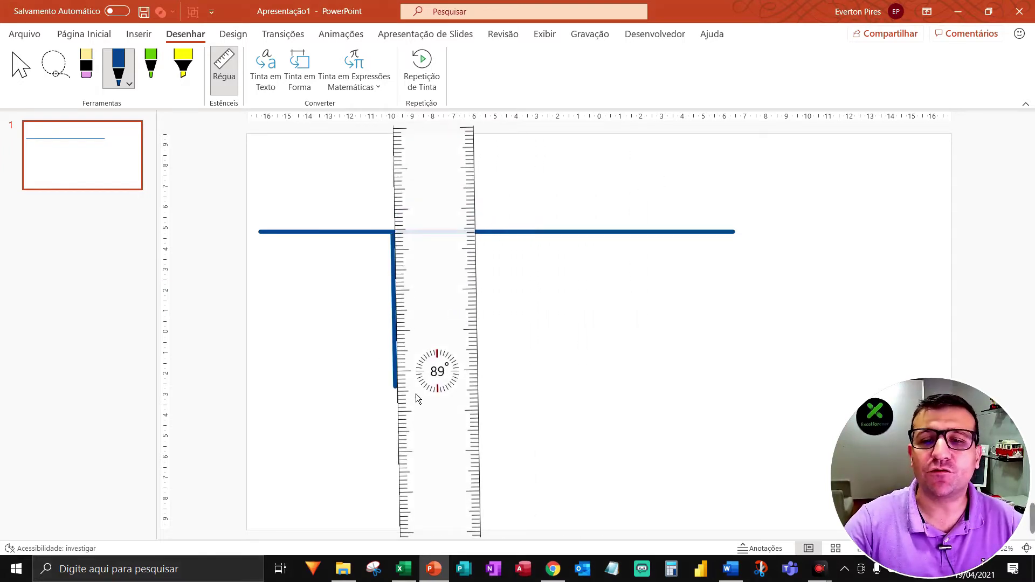
Angle the ruler to 77° and draw a slanted blue line below the vertical one.
{"action": "scroll", "coordinate": [429, 355], "scroll_direction": "down", "scroll_amount": 7}
{"action": "scroll", "coordinate": [431, 345], "scroll_direction": "down", "scroll_amount": 10}
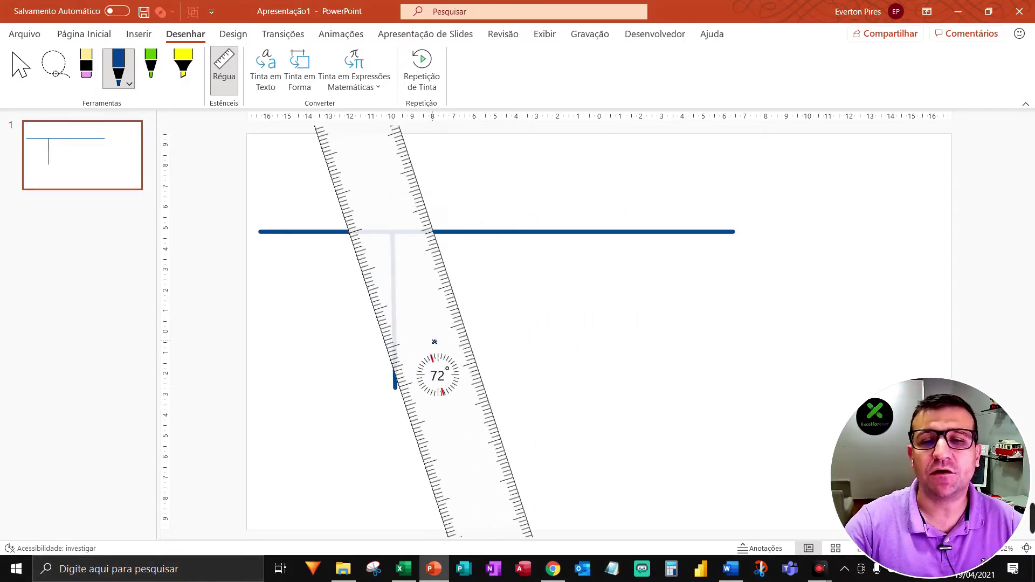
{"action": "scroll", "coordinate": [434, 323], "scroll_direction": "up", "scroll_amount": 6}
{"action": "scroll", "coordinate": [417, 309], "scroll_direction": "down", "scroll_amount": 1}
{"action": "left_click_drag", "start_coordinate": [401, 307], "coordinate": [442, 495]}
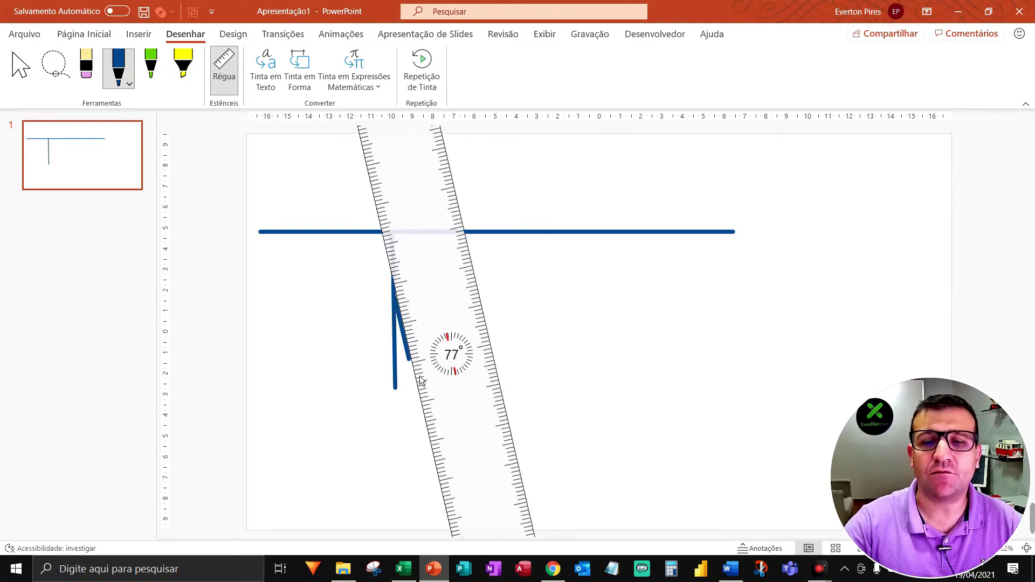
{"action": "mouse_move", "coordinate": [447, 426]}
{"action": "left_mouse_down"}
{"action": "mouse_move", "coordinate": [576, 366]}
{"action": "mouse_move", "coordinate": [504, 368]}
{"action": "left_mouse_up"}
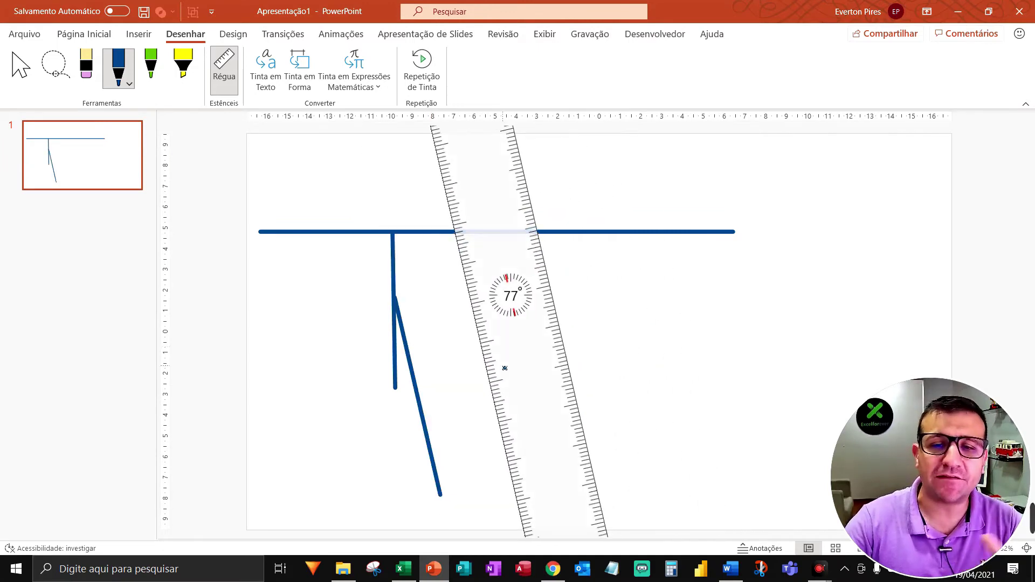
Put away the ruler and erase the three blue ruler-drawn lines with the Borracha.
{"action": "left_click", "coordinate": [224, 70]}
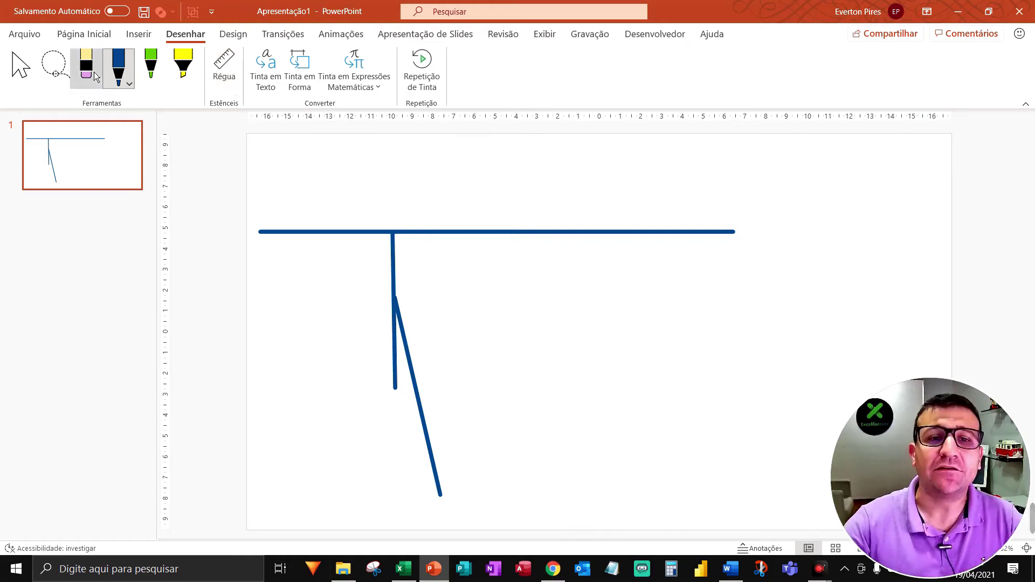
{"action": "left_click", "coordinate": [86, 65]}
{"action": "left_click_drag", "start_coordinate": [310, 247], "coordinate": [386, 359]}
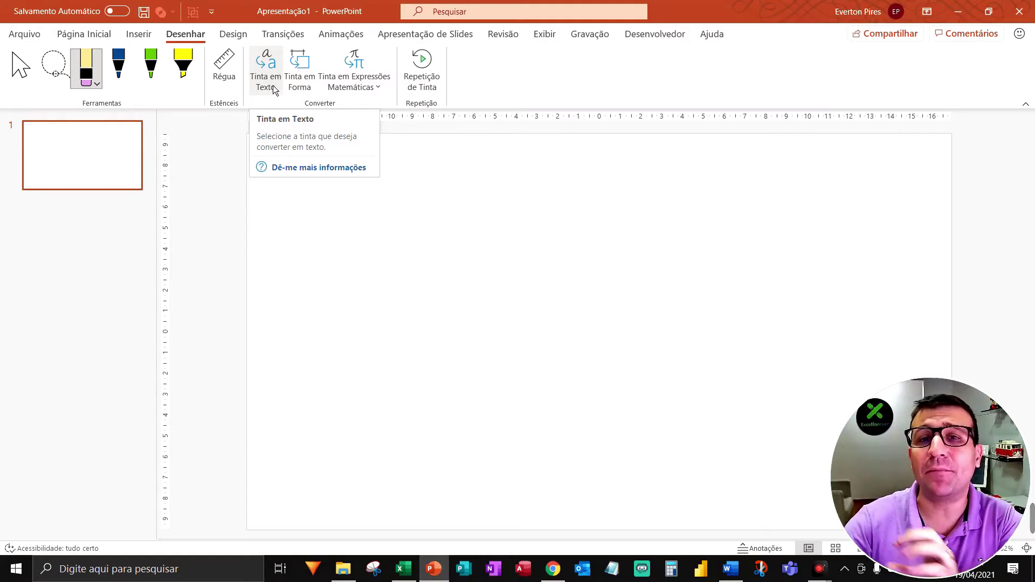
Handwrite the name in blue ink across the upper slide and lasso-select the letters.
{"action": "left_click", "coordinate": [125, 73]}
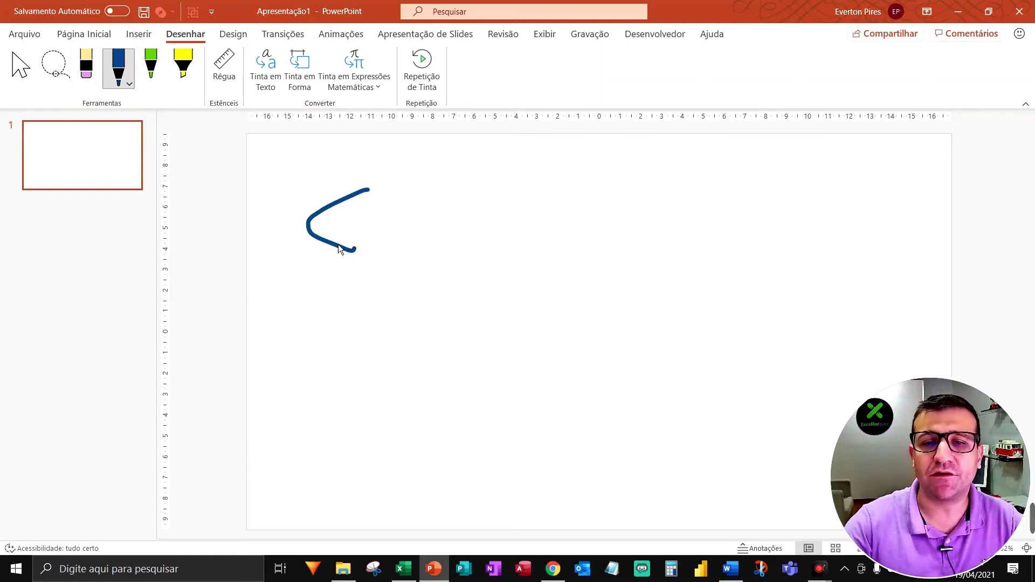
{"action": "left_click_drag", "start_coordinate": [396, 207], "coordinate": [446, 189]}
{"action": "left_click_drag", "start_coordinate": [489, 200], "coordinate": [472, 248]}
{"action": "left_click_drag", "start_coordinate": [452, 224], "coordinate": [488, 224]}
{"action": "left_click_drag", "start_coordinate": [508, 205], "coordinate": [514, 242]}
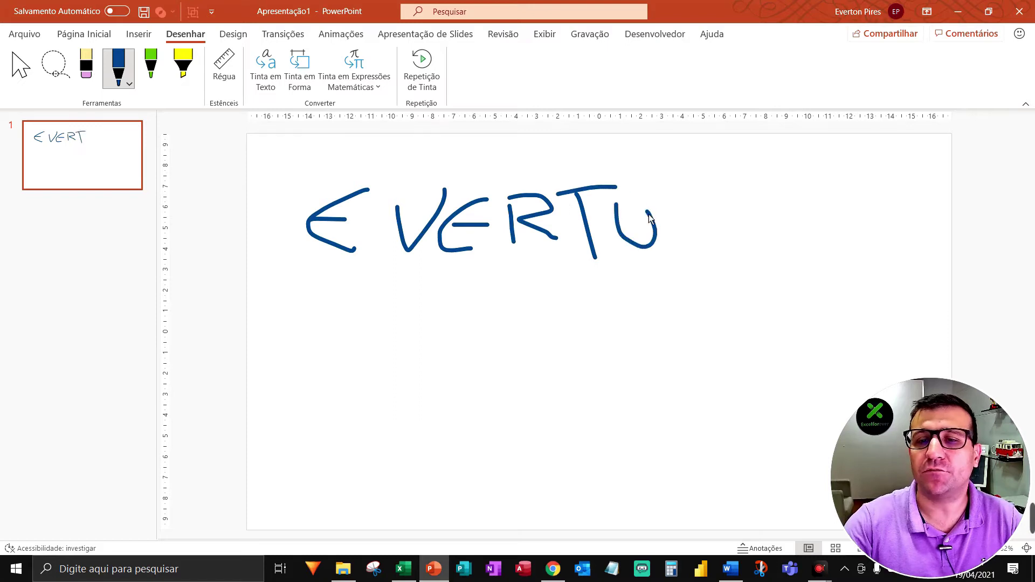
{"action": "left_click_drag", "start_coordinate": [710, 247], "coordinate": [723, 208]}
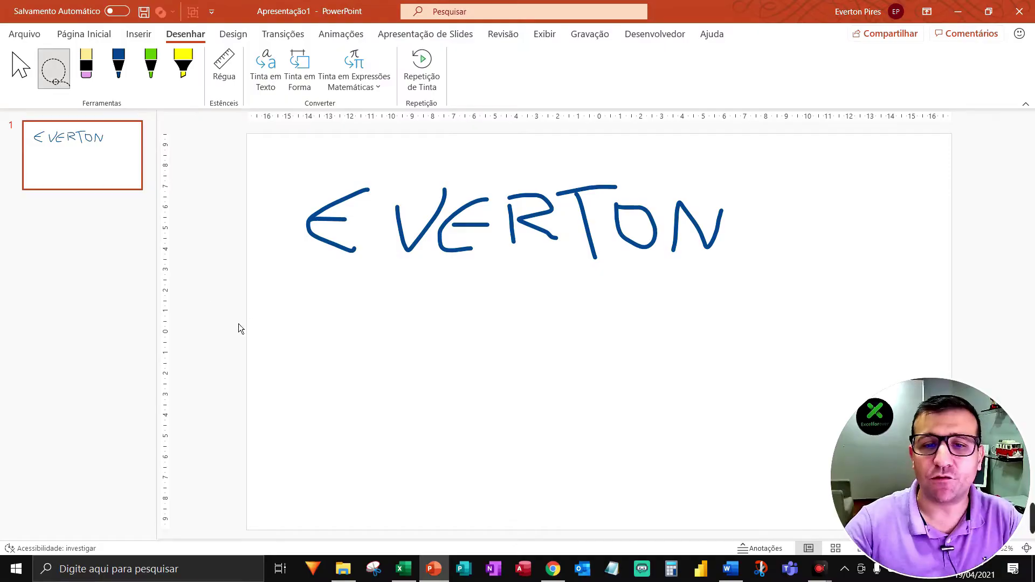
{"action": "mouse_move", "coordinate": [290, 298]}
{"action": "left_mouse_down"}
{"action": "mouse_move", "coordinate": [568, 137]}
{"action": "mouse_move", "coordinate": [275, 187]}
{"action": "left_mouse_up"}
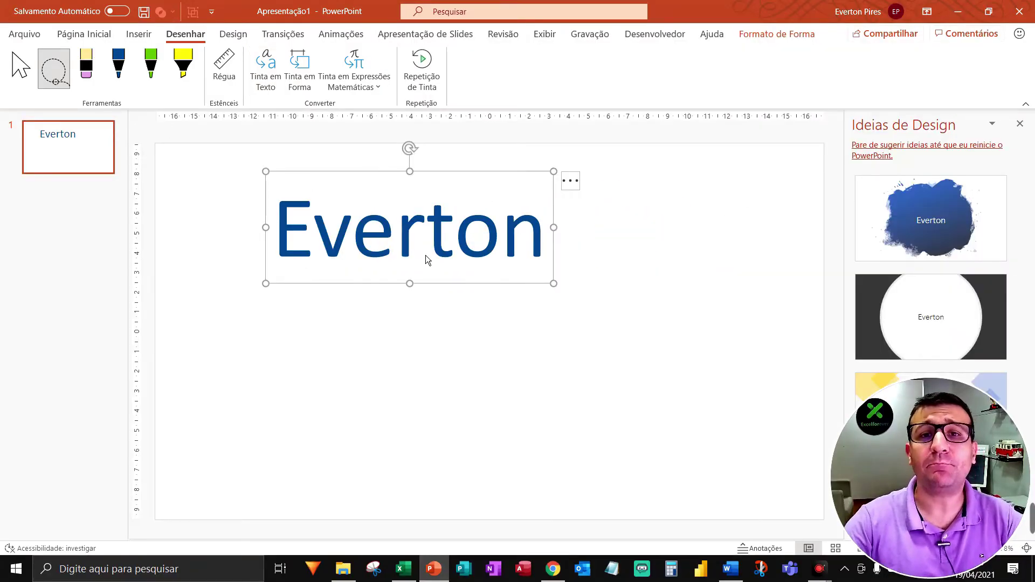
{"action": "key", "text": "F5"}
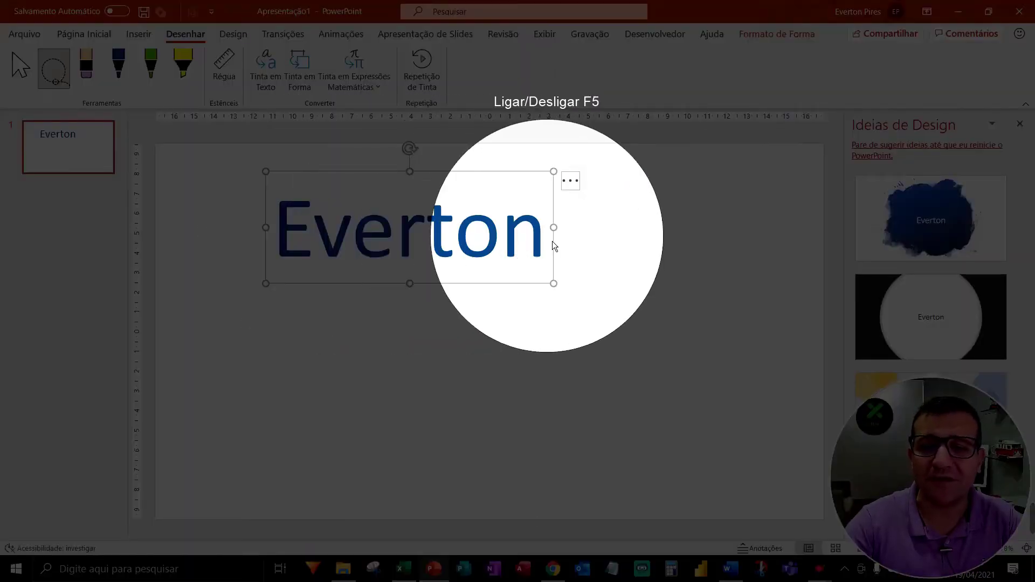
{"action": "key", "text": "F5"}
{"action": "left_click", "coordinate": [1020, 123]}
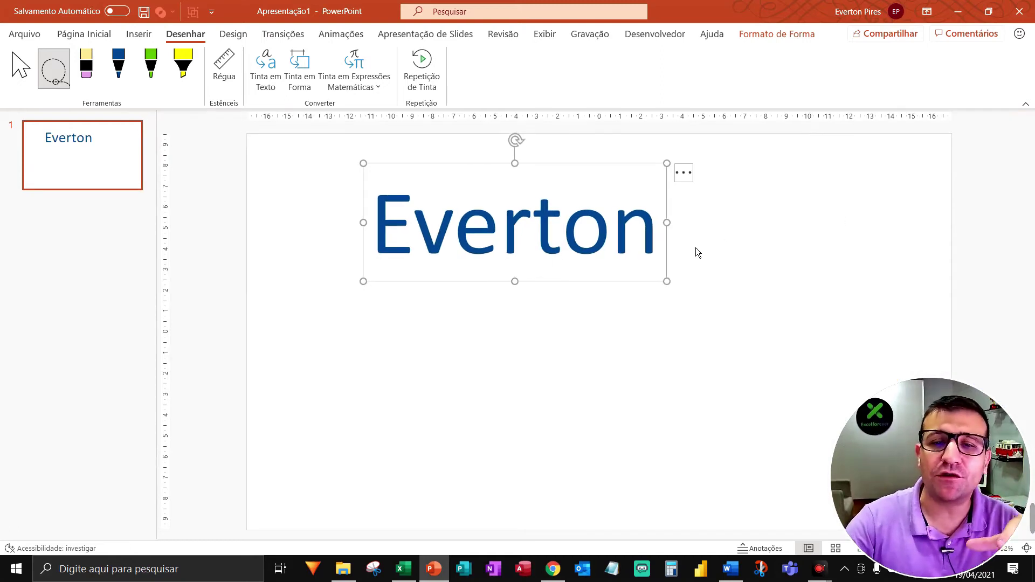
{"action": "key", "text": "F5"}
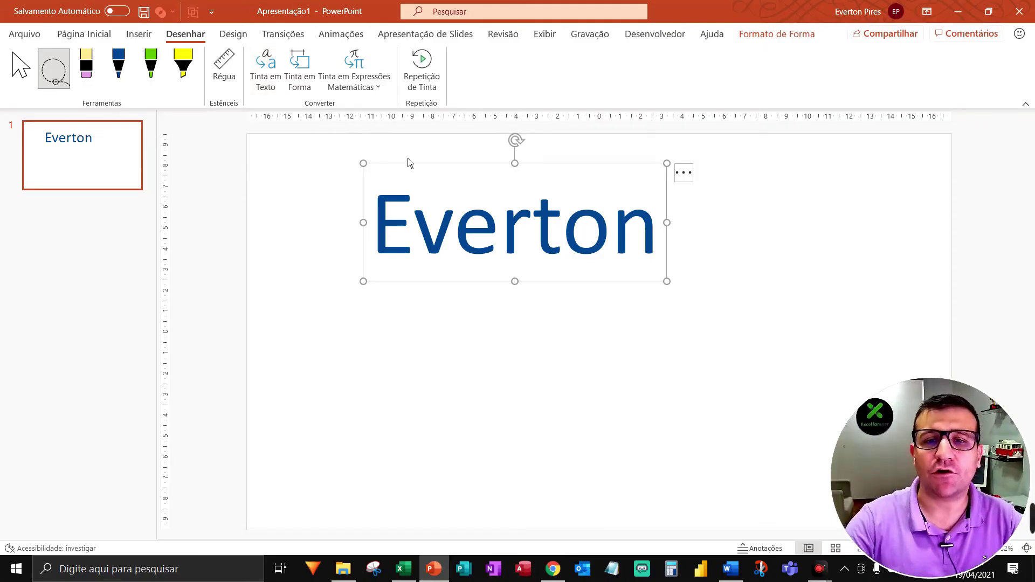
{"action": "key", "text": "Delete"}
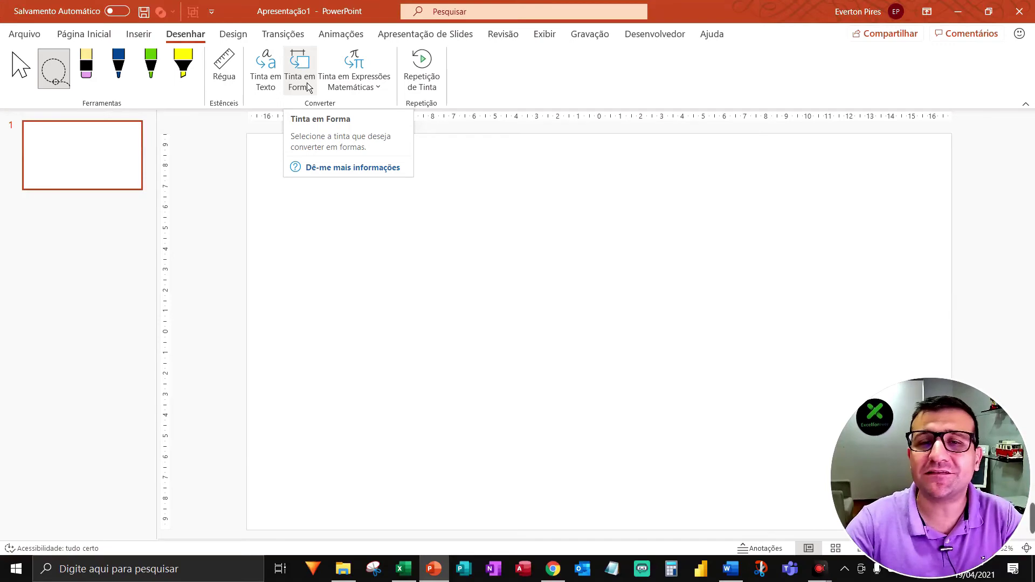
Hand-draw the blue triangle, rounded circle and square, closing the gaps in the circle and square.
{"action": "left_click", "coordinate": [119, 65]}
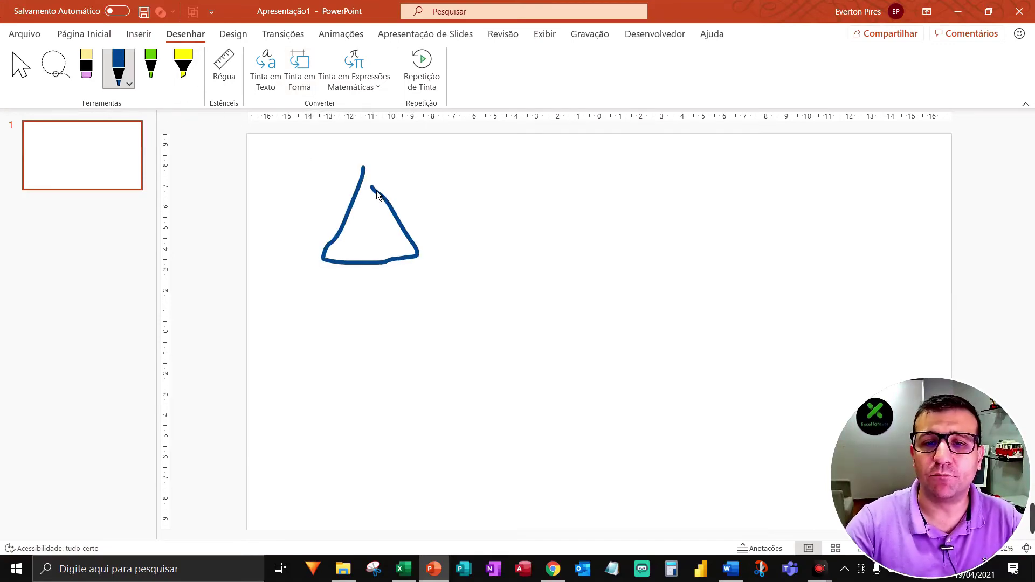
{"action": "left_click_drag", "start_coordinate": [526, 225], "coordinate": [627, 300]}
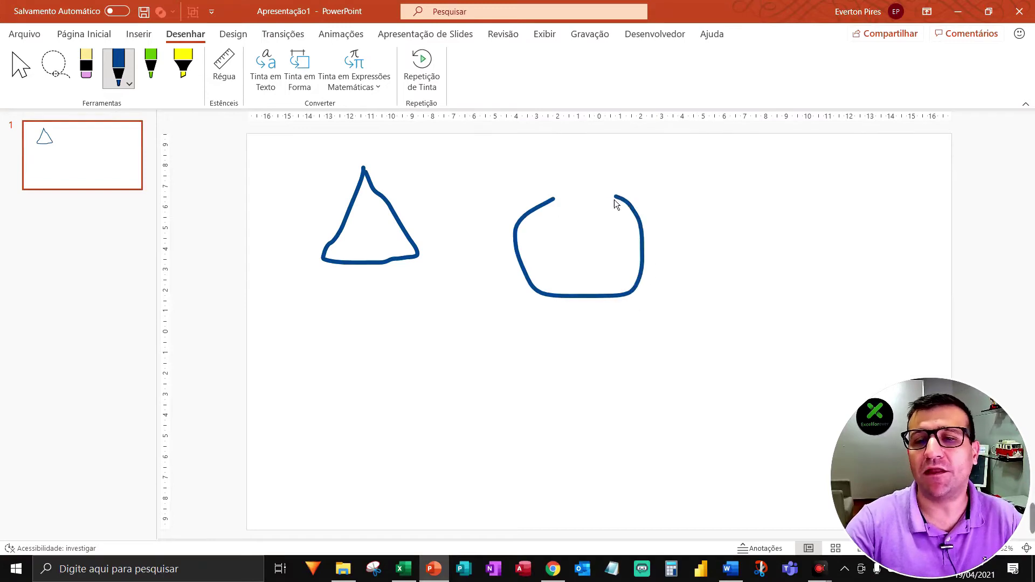
{"action": "left_click_drag", "start_coordinate": [569, 199], "coordinate": [553, 205]}
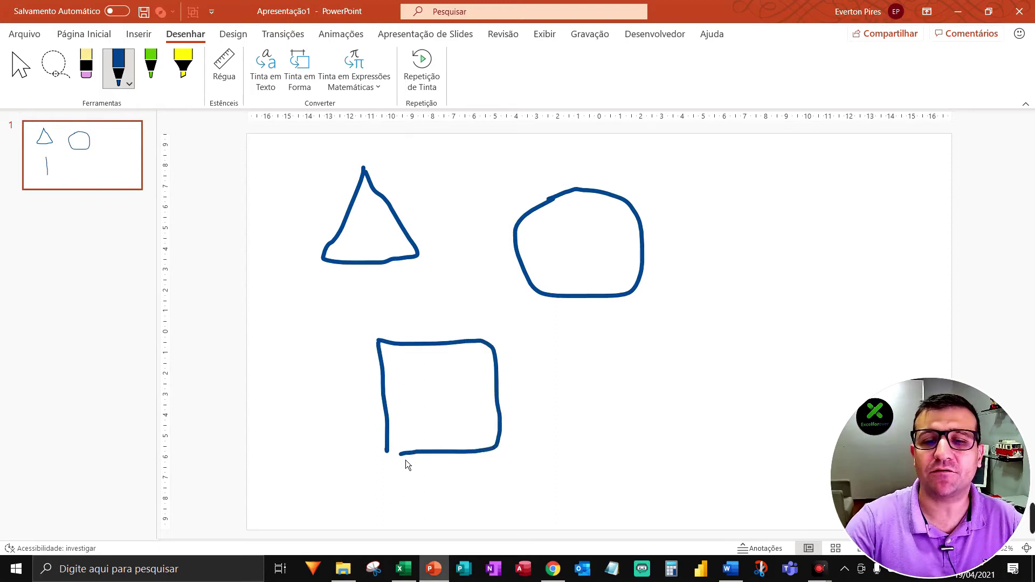
{"action": "left_click_drag", "start_coordinate": [402, 455], "coordinate": [384, 453]}
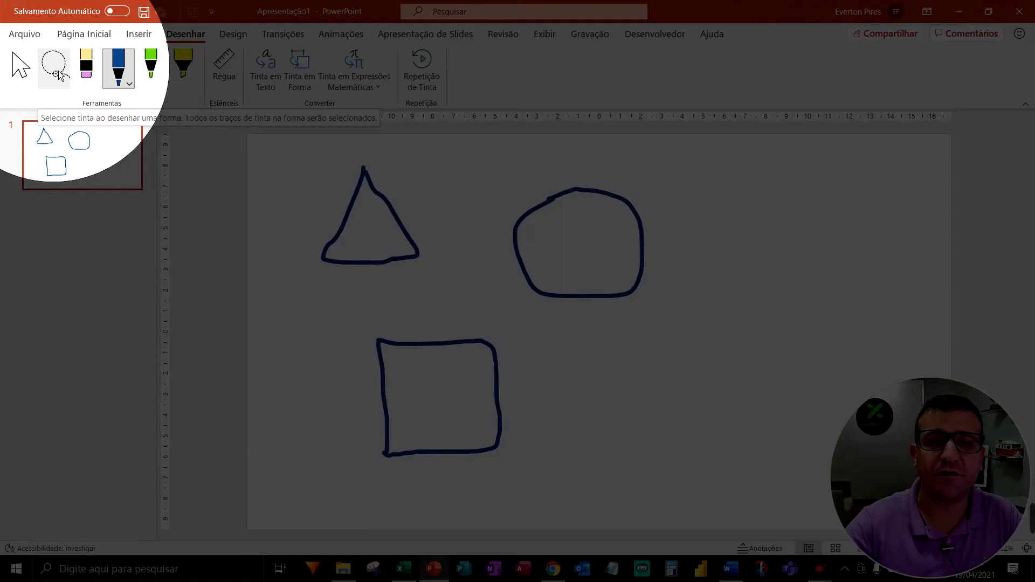
{"action": "left_click", "coordinate": [59, 75]}
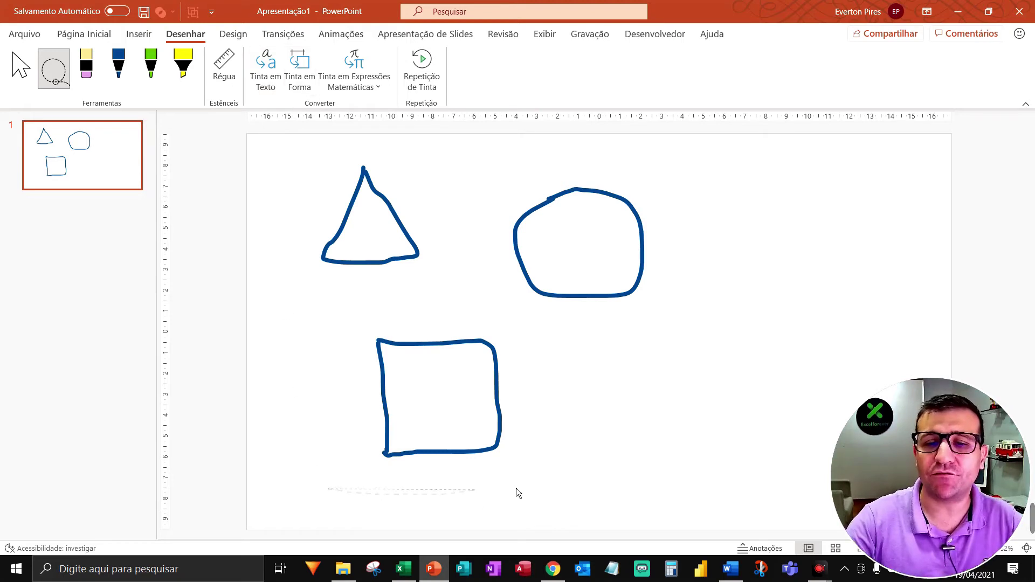
Lasso the hand-drawn square and convert it to a clean square with Tinta em Forma.
{"action": "left_click_drag", "start_coordinate": [516, 489], "coordinate": [380, 315]}
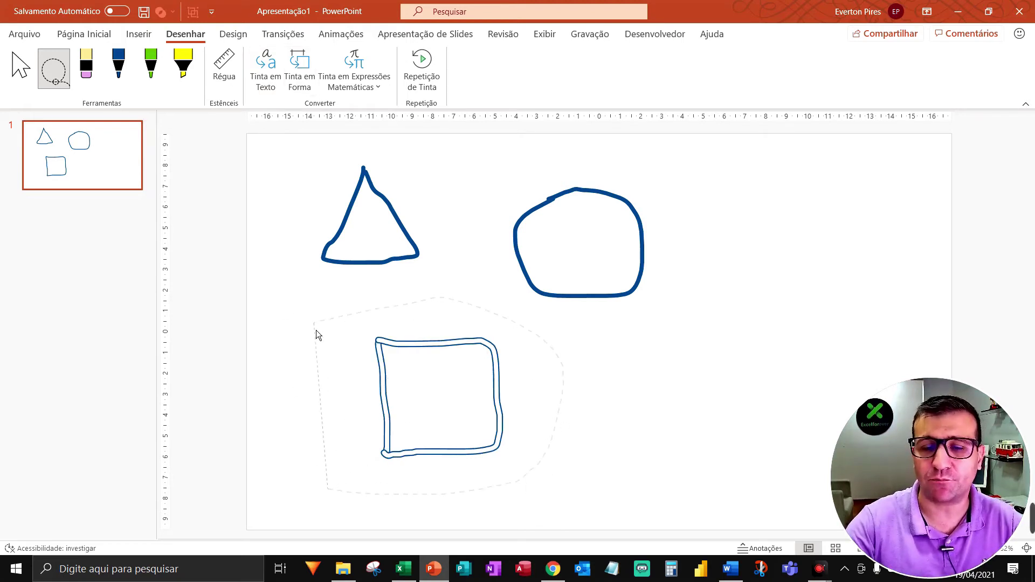
{"action": "left_click_drag", "start_coordinate": [317, 330], "coordinate": [316, 327]}
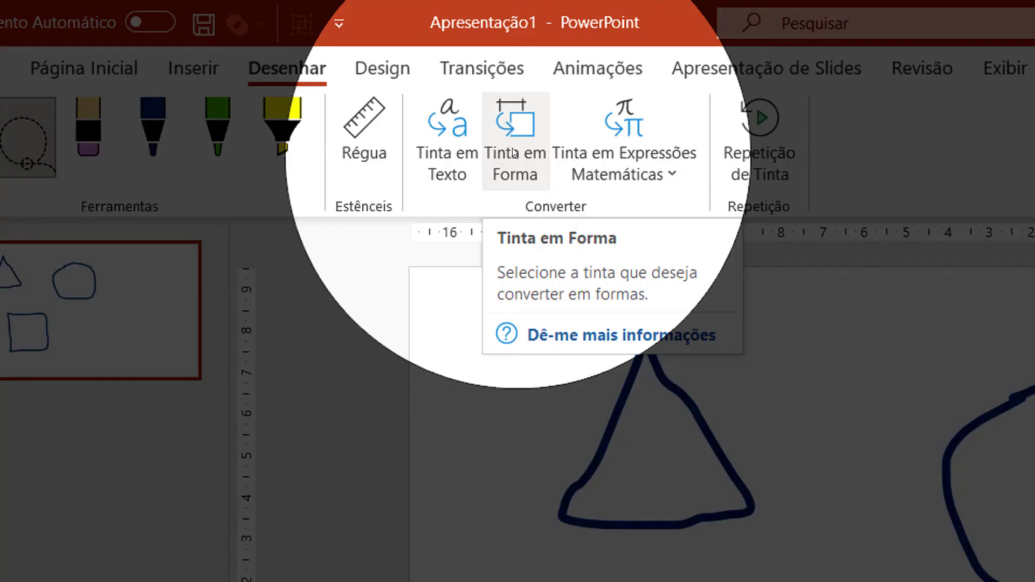
{"action": "left_click", "coordinate": [299, 70]}
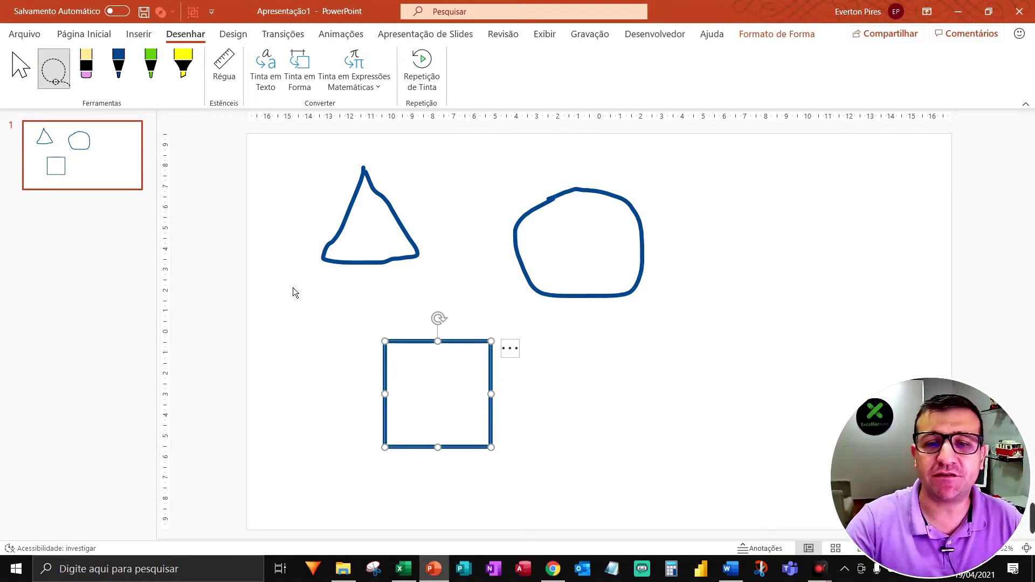
Attempt converting the triangle (it fails), then lasso the rounded shape to make a perfect circle.
{"action": "left_click_drag", "start_coordinate": [296, 292], "coordinate": [313, 208]}
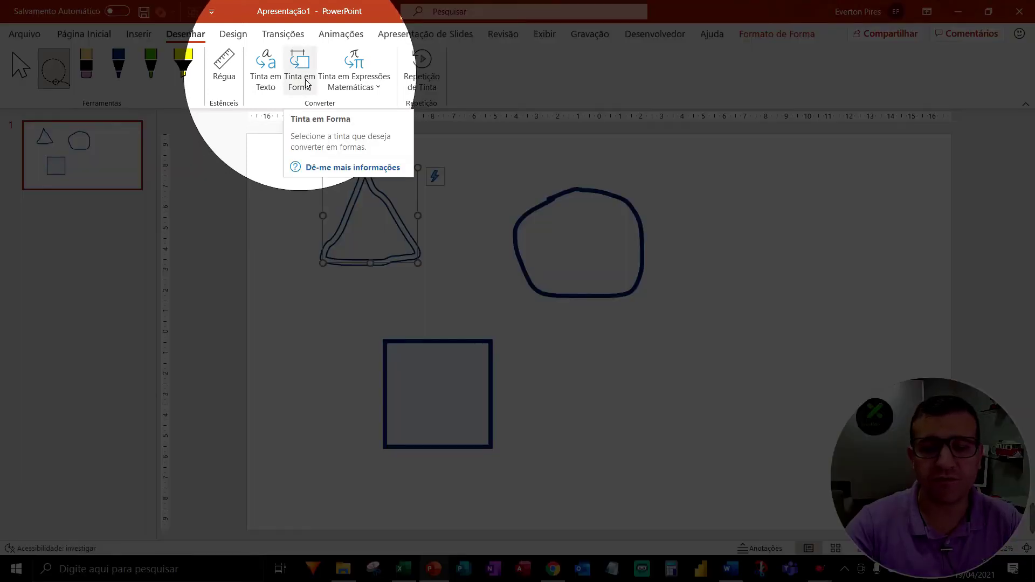
{"action": "left_click", "coordinate": [305, 82]}
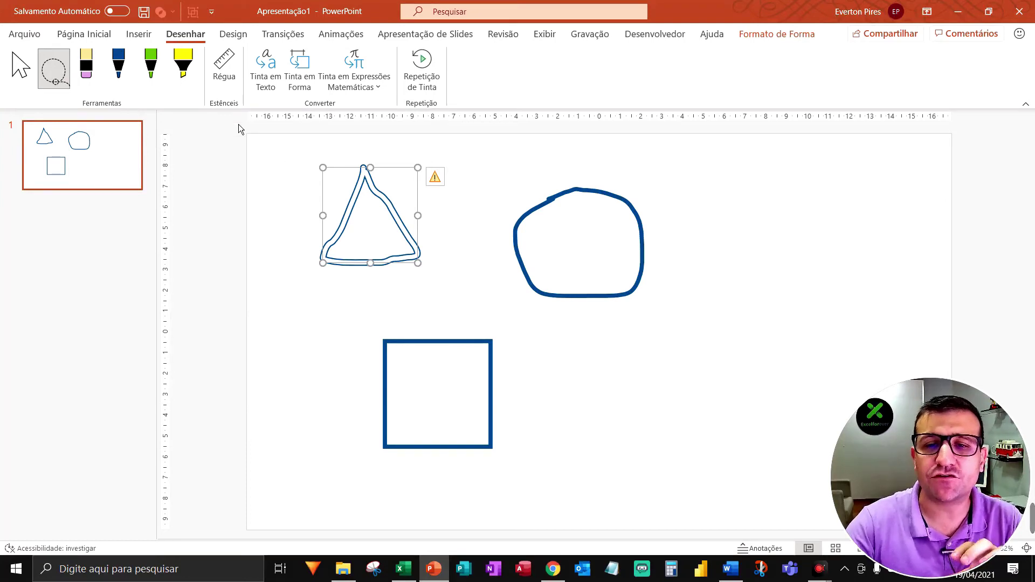
{"action": "left_click", "coordinate": [478, 228]}
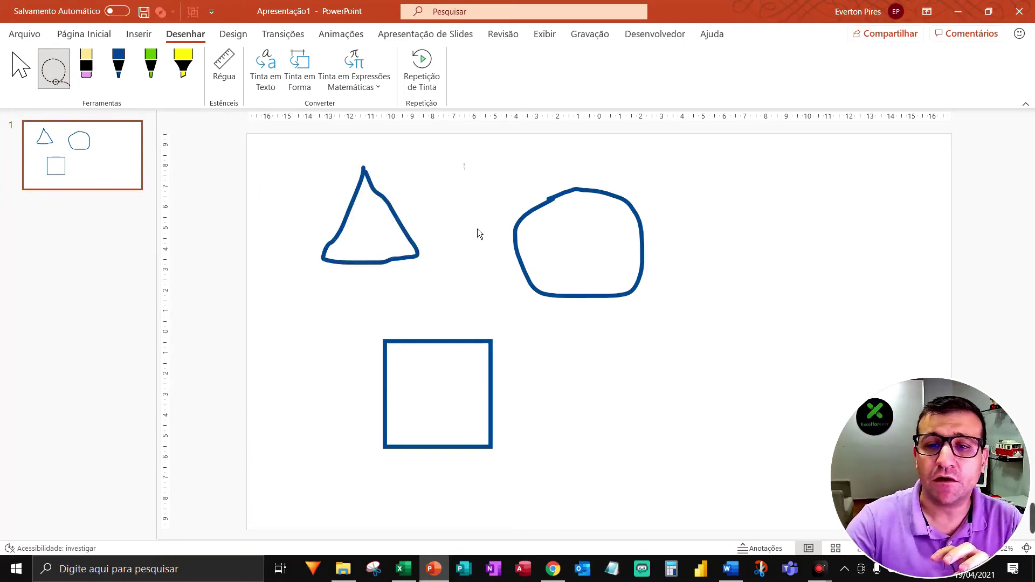
{"action": "left_click_drag", "start_coordinate": [628, 357], "coordinate": [704, 210]}
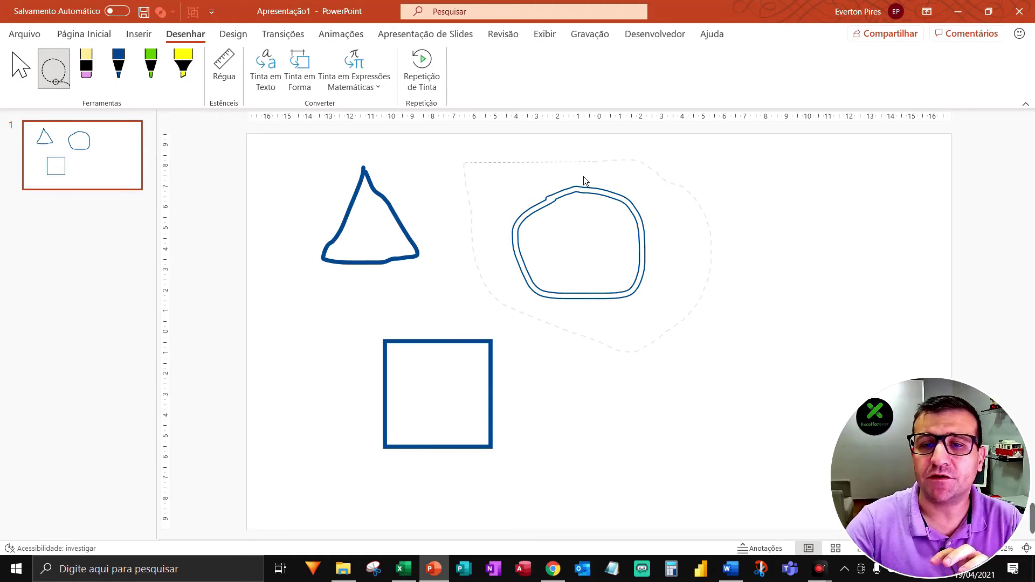
{"action": "left_click_drag", "start_coordinate": [584, 176], "coordinate": [571, 172]}
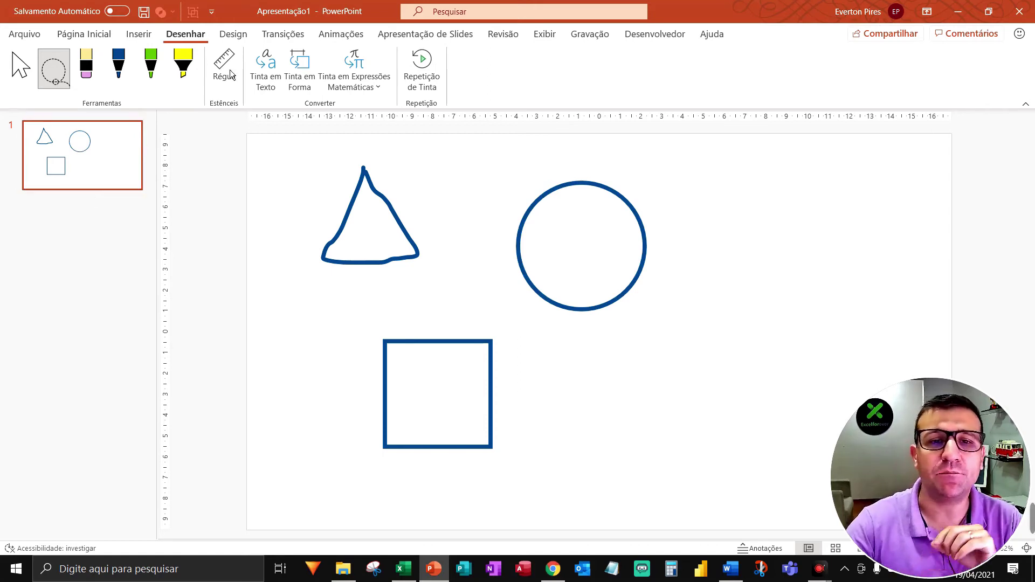
{"action": "left_click", "coordinate": [118, 64]}
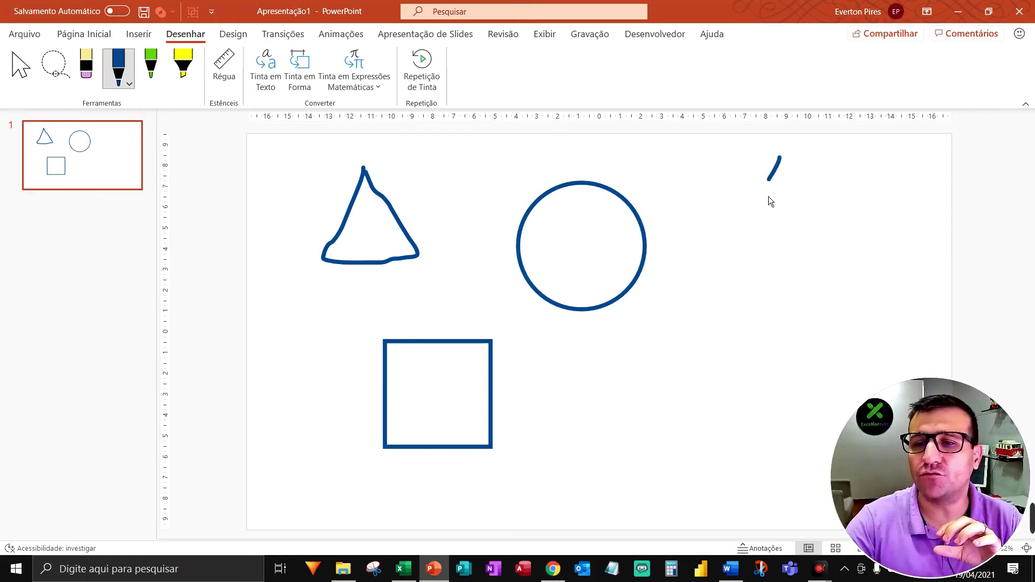
Draw a larger right-hand triangle, lasso it, and convert it to a perfect triangle with Tinta em Forma.
{"action": "left_click_drag", "start_coordinate": [833, 222], "coordinate": [781, 161]}
{"action": "left_click", "coordinate": [54, 67]}
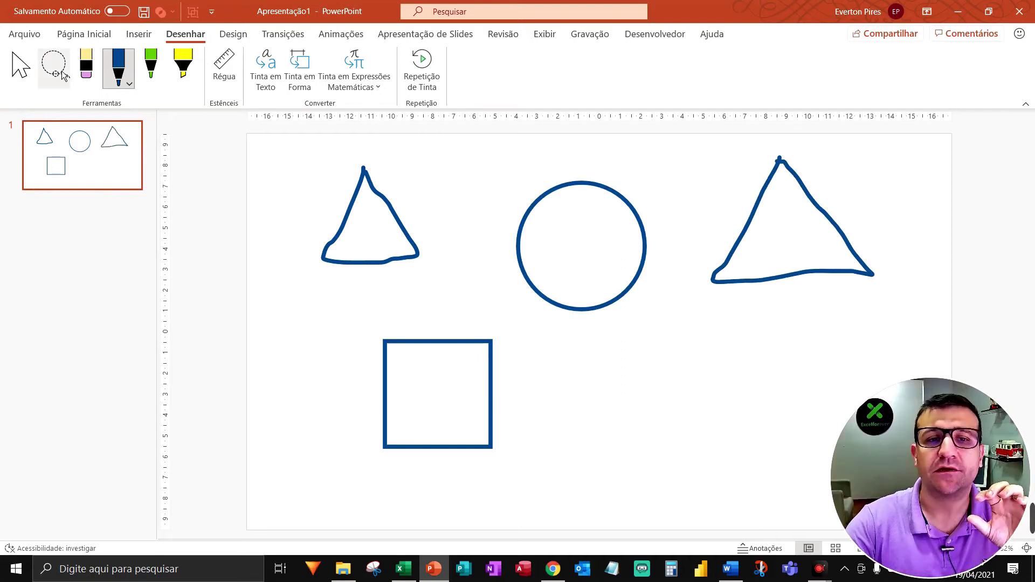
{"action": "mouse_move", "coordinate": [669, 337]}
{"action": "left_mouse_down"}
{"action": "mouse_move", "coordinate": [768, 148]}
{"action": "mouse_move", "coordinate": [692, 183]}
{"action": "left_mouse_up"}
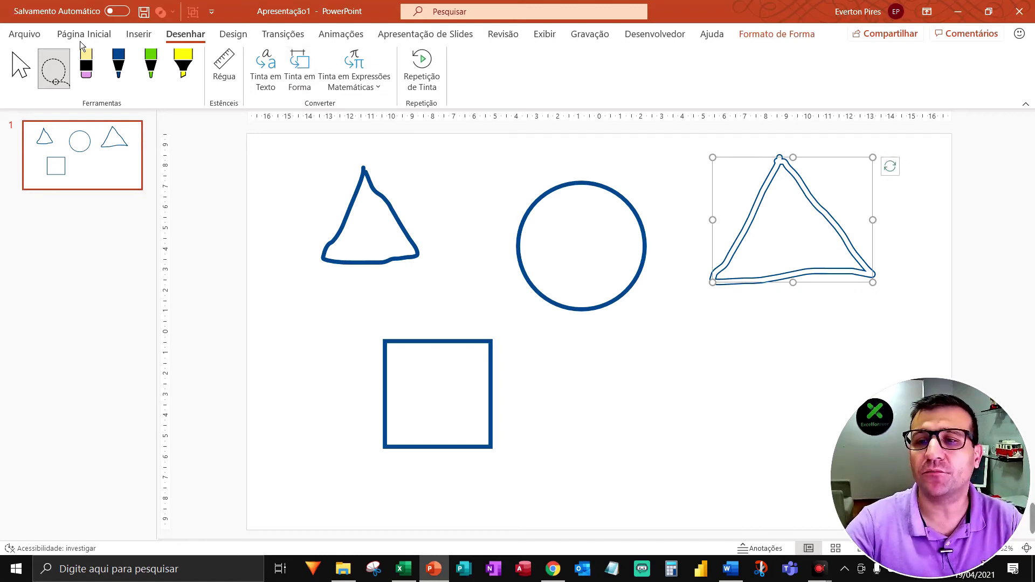
{"action": "left_click", "coordinate": [299, 70]}
{"action": "key", "text": "F5"}
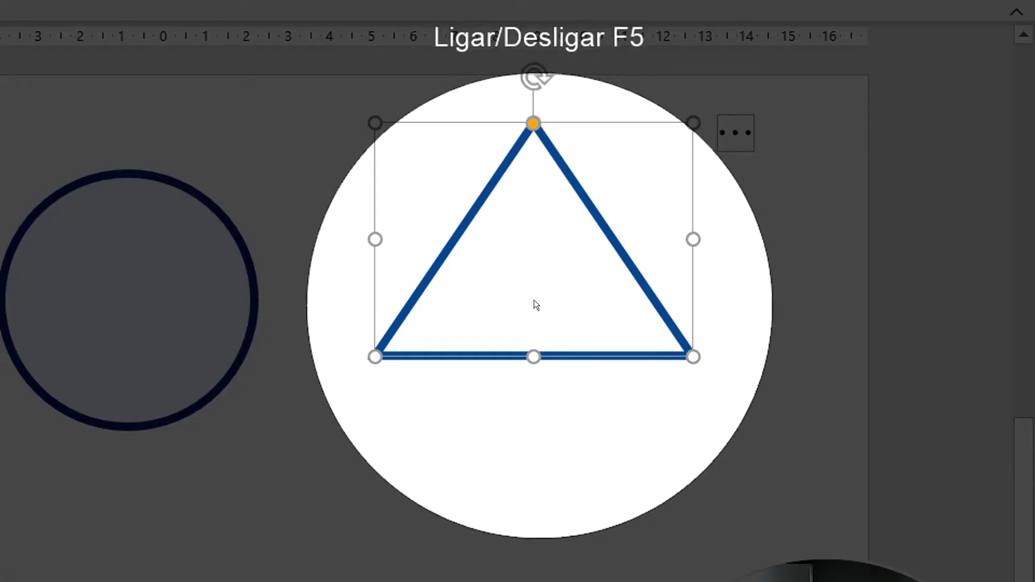
{"action": "key", "text": "F5"}
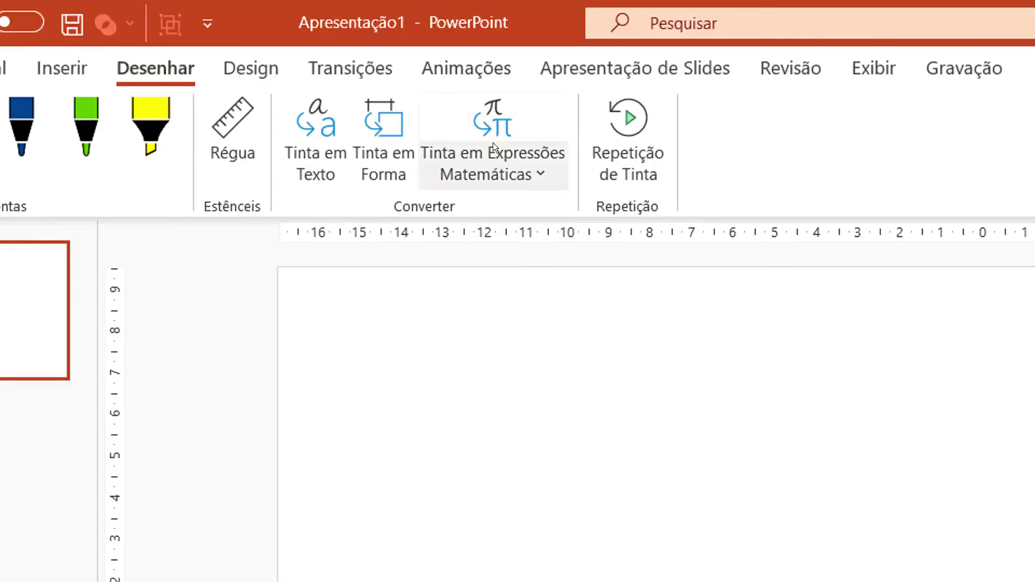
Open Tinta em Expressões Matemáticas > Abrir Editor and position the math input window on the slide.
{"action": "left_click", "coordinate": [541, 161]}
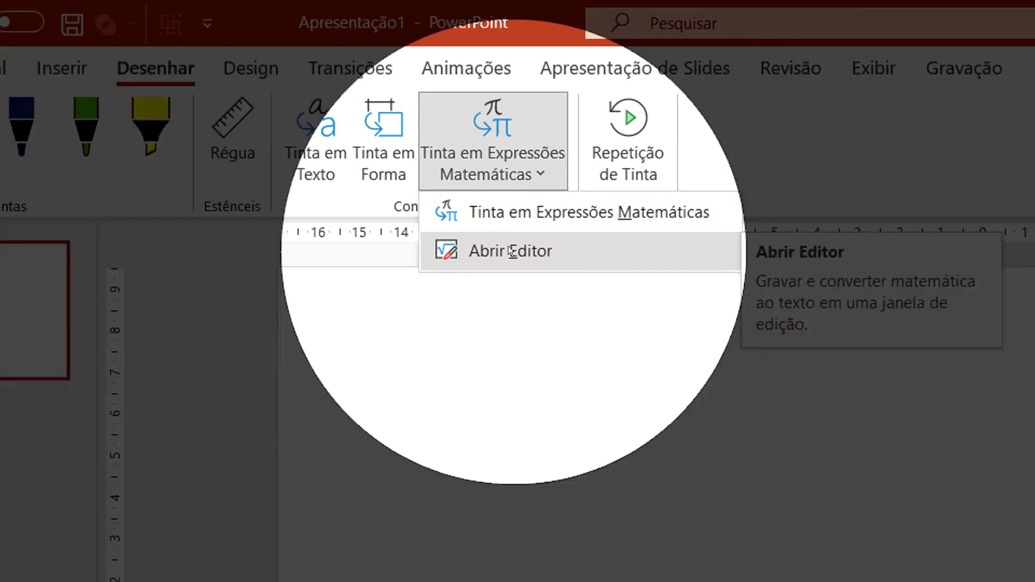
{"action": "left_click", "coordinate": [507, 245]}
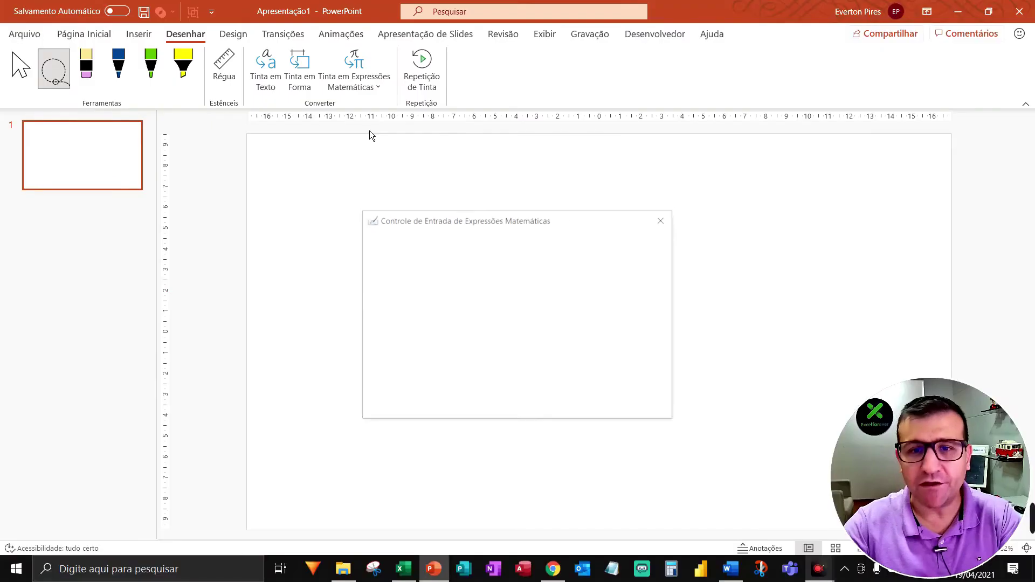
{"action": "left_click_drag", "start_coordinate": [506, 225], "coordinate": [463, 163]}
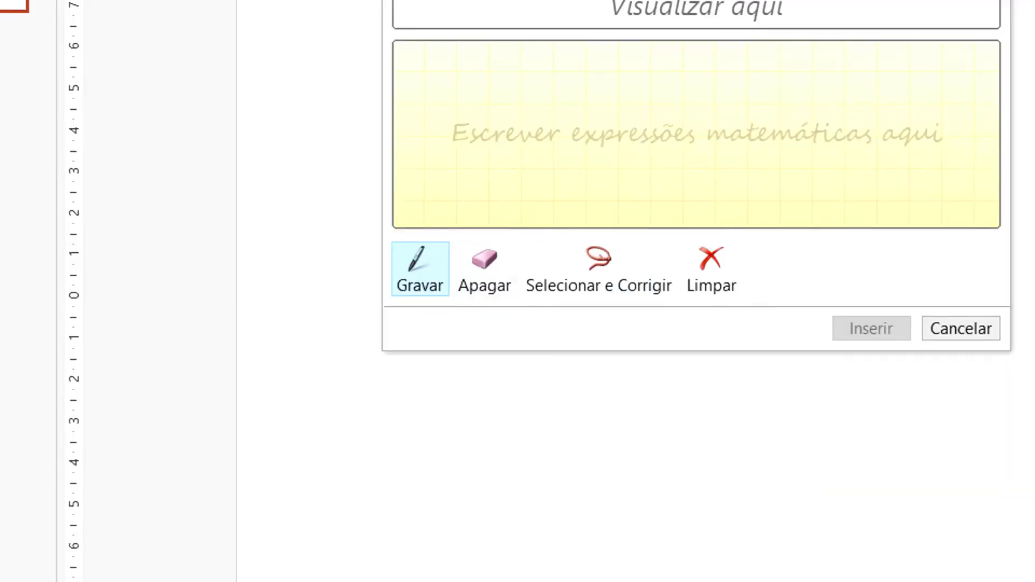
{"action": "left_click_drag", "start_coordinate": [320, 191], "coordinate": [687, 315]}
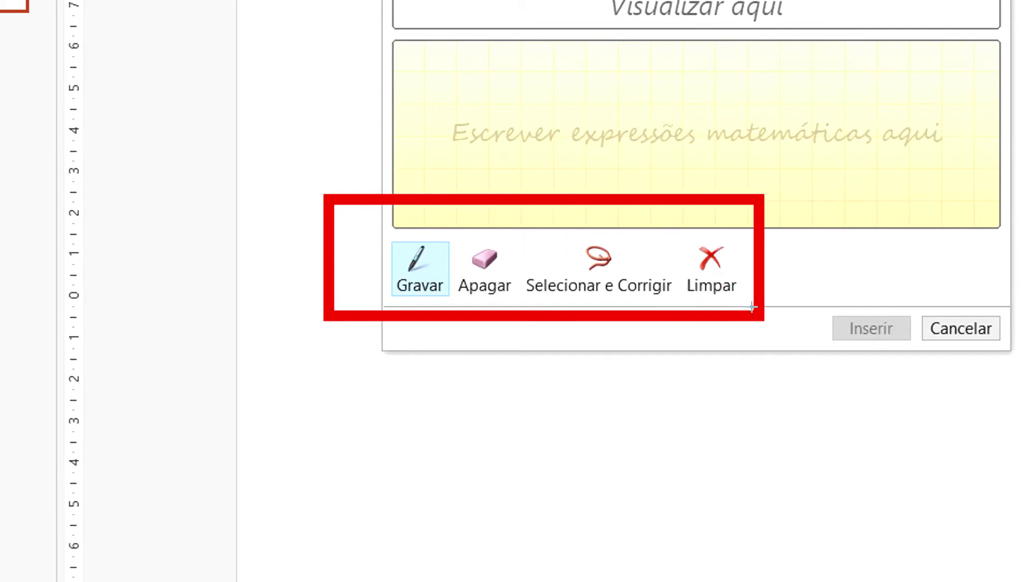
{"action": "left_click_drag", "start_coordinate": [687, 314], "coordinate": [780, 308]}
{"action": "key", "text": "Escape"}
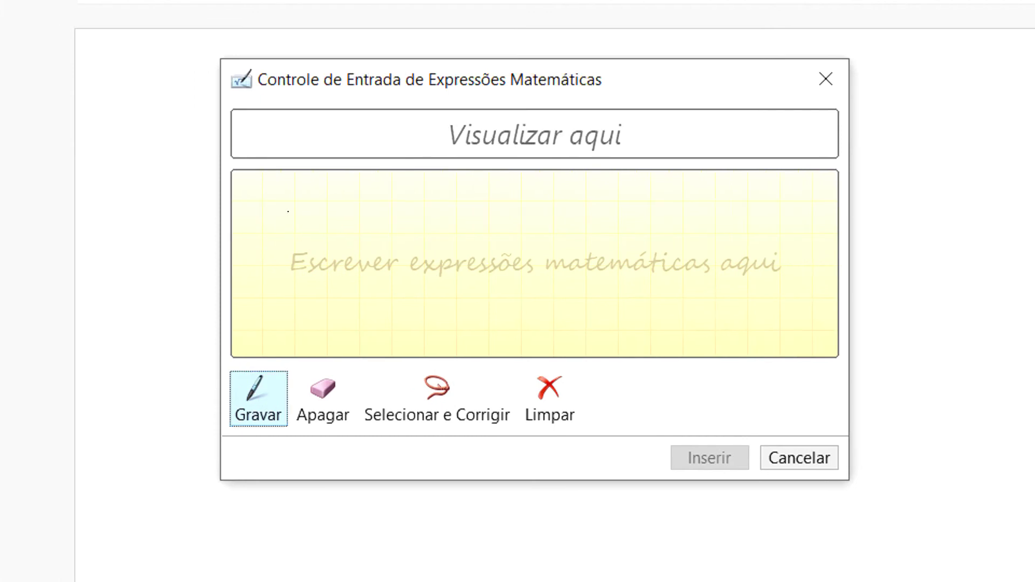
Handwrite x over y, a plus sign, then x over x so the preview shows x/y + x/x.
{"action": "left_click_drag", "start_coordinate": [334, 188], "coordinate": [298, 234]}
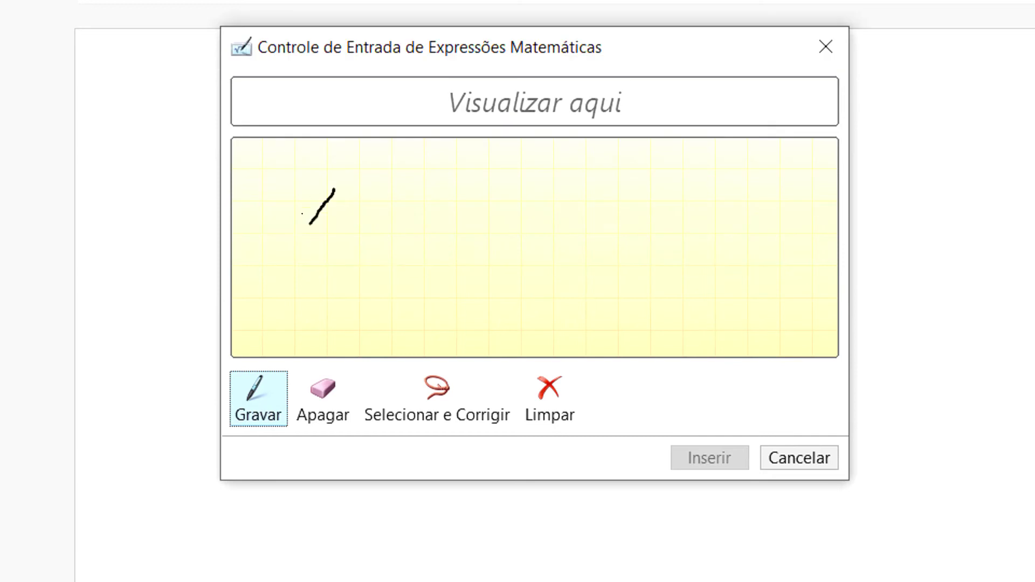
{"action": "left_click_drag", "start_coordinate": [267, 277], "coordinate": [363, 277]}
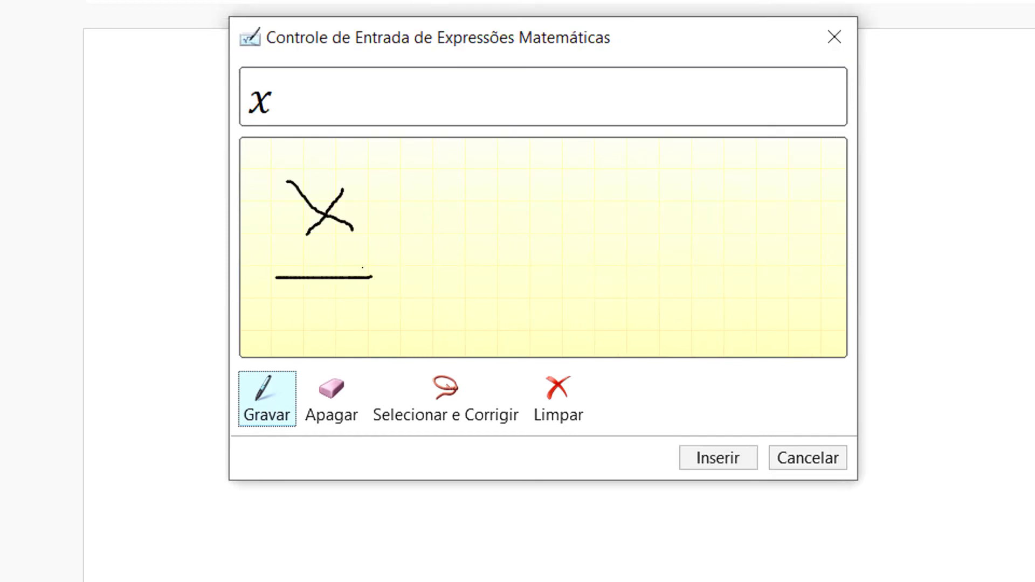
{"action": "mouse_move", "coordinate": [287, 299]}
{"action": "left_mouse_down"}
{"action": "mouse_move", "coordinate": [330, 319]}
{"action": "mouse_move", "coordinate": [297, 356]}
{"action": "left_mouse_up"}
{"action": "mouse_move", "coordinate": [431, 221]}
{"action": "left_mouse_down"}
{"action": "mouse_move", "coordinate": [427, 254]}
{"action": "mouse_move", "coordinate": [473, 251]}
{"action": "left_mouse_up"}
{"action": "left_click_drag", "start_coordinate": [541, 187], "coordinate": [584, 236]}
{"action": "left_click_drag", "start_coordinate": [622, 271], "coordinate": [507, 288]}
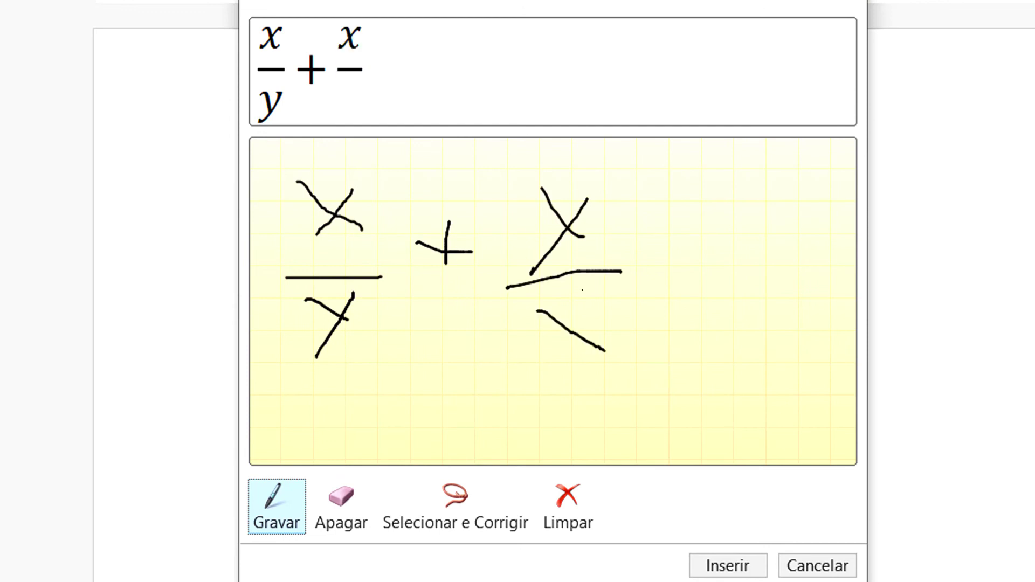
{"action": "left_click_drag", "start_coordinate": [591, 297], "coordinate": [533, 376]}
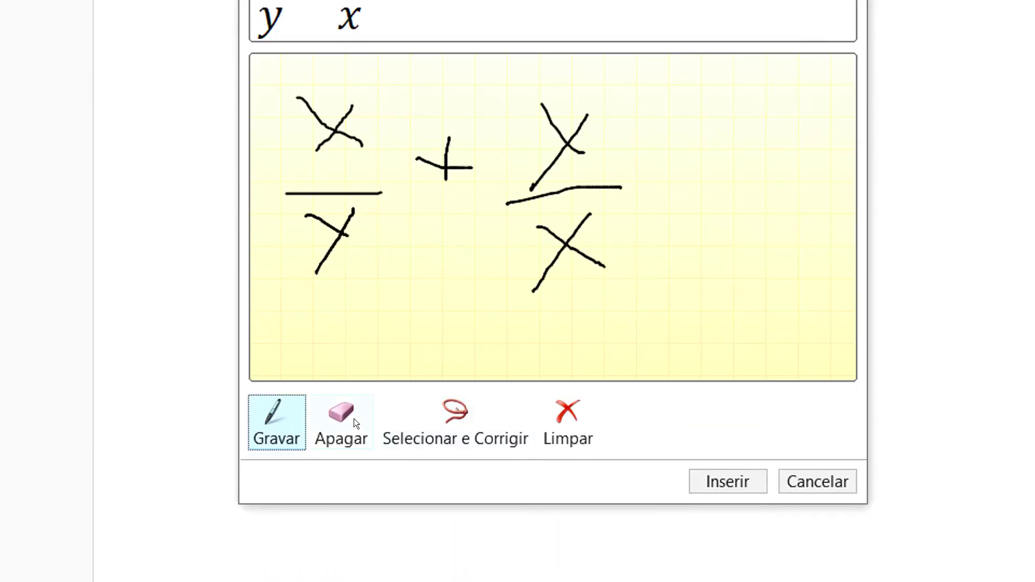
{"action": "left_click", "coordinate": [344, 417]}
{"action": "mouse_move", "coordinate": [601, 146]}
{"action": "left_mouse_down"}
{"action": "mouse_move", "coordinate": [582, 162]}
{"action": "mouse_move", "coordinate": [555, 146]}
{"action": "left_mouse_up"}
{"action": "left_click_drag", "start_coordinate": [561, 190], "coordinate": [426, 236]}
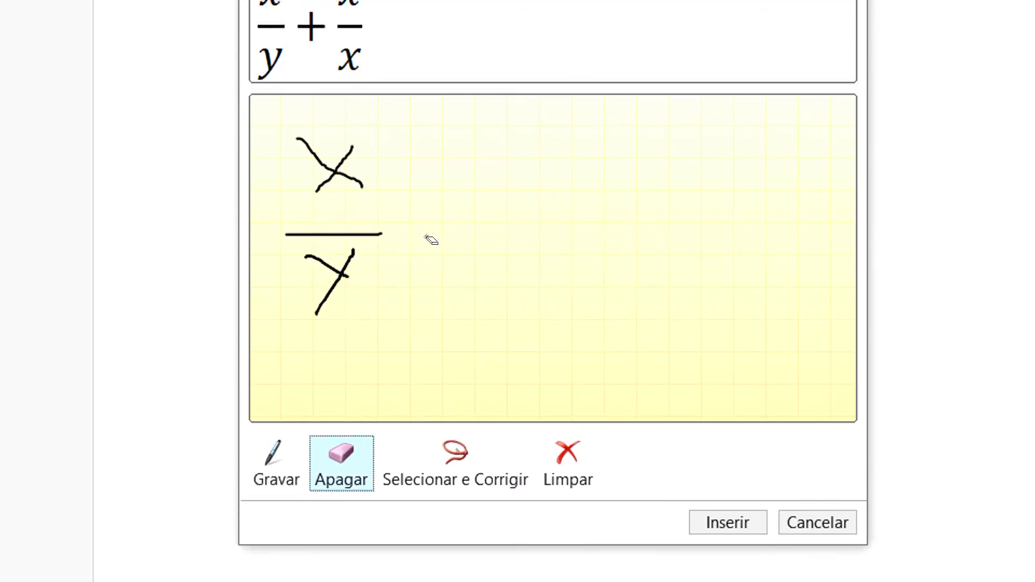
{"action": "left_click", "coordinate": [448, 450]}
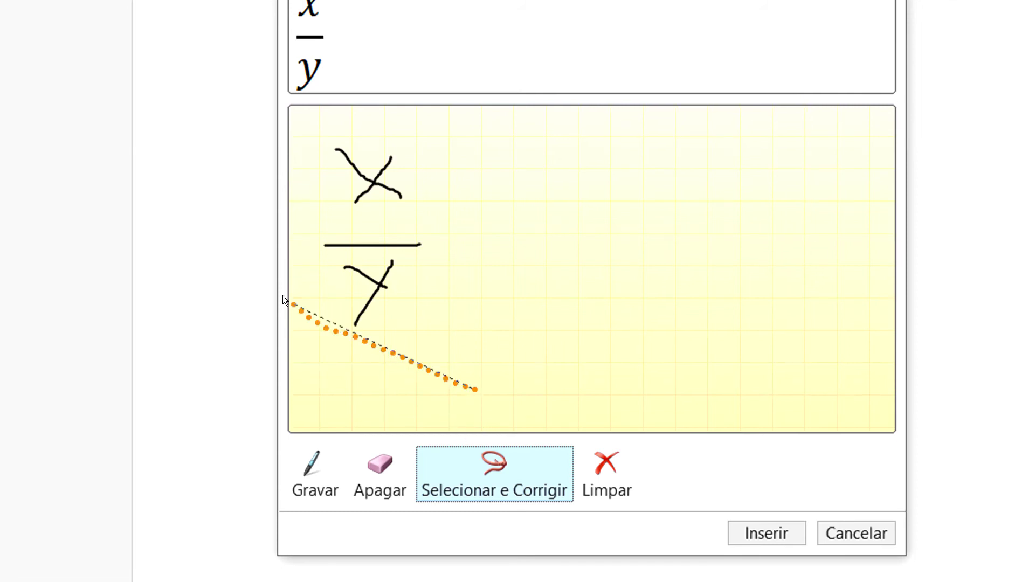
{"action": "left_click_drag", "start_coordinate": [283, 300], "coordinate": [491, 145]}
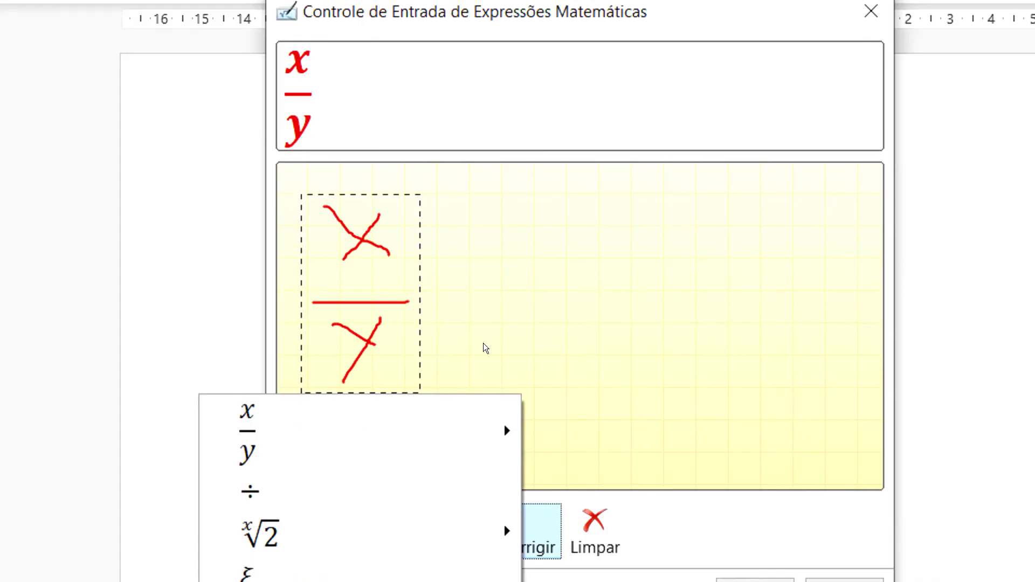
{"action": "left_click", "coordinate": [505, 335]}
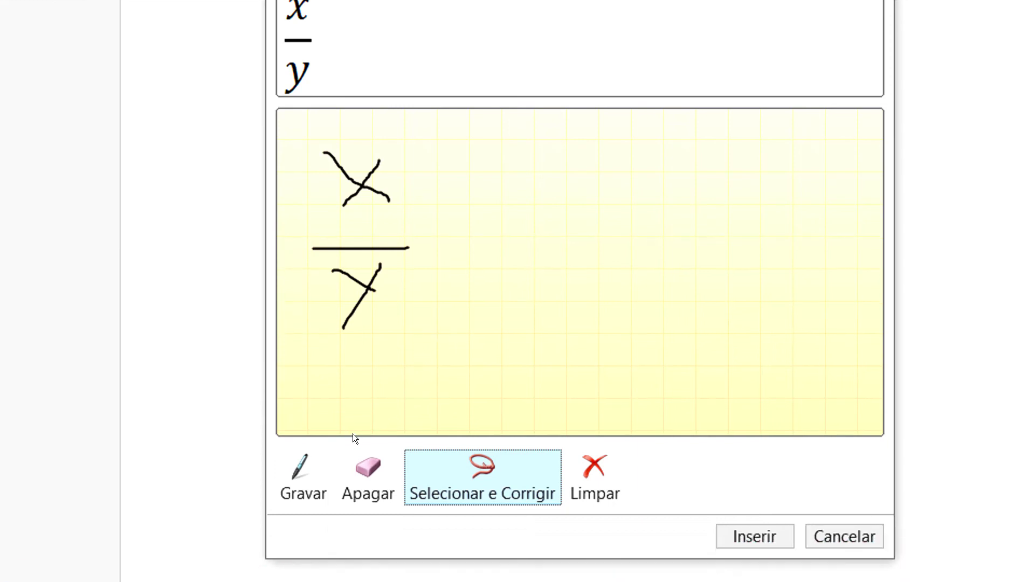
Switch back to Gravar and write another x, fraction bar and y beside the first fraction.
{"action": "left_click", "coordinate": [297, 434]}
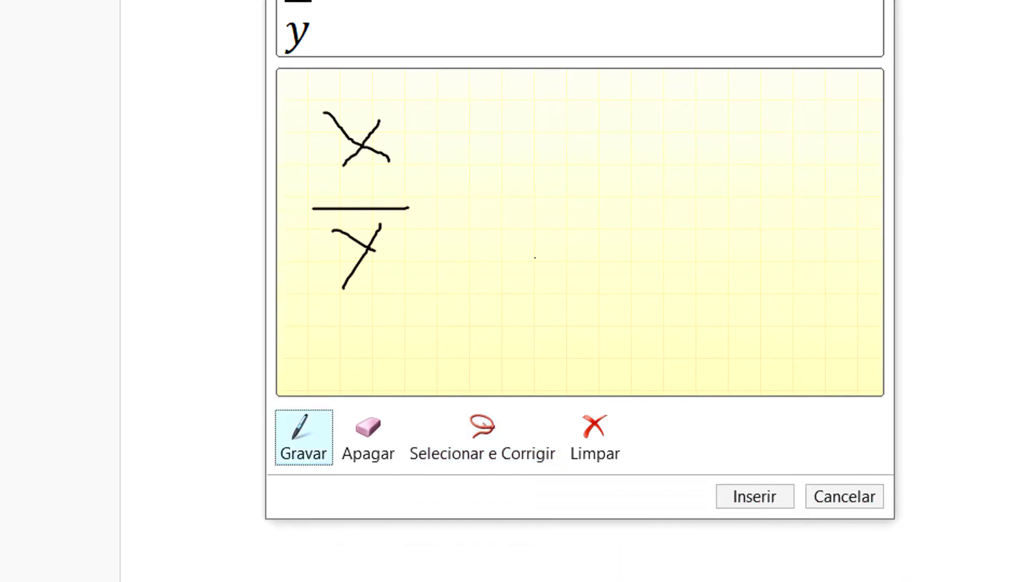
{"action": "left_click_drag", "start_coordinate": [623, 237], "coordinate": [567, 305]}
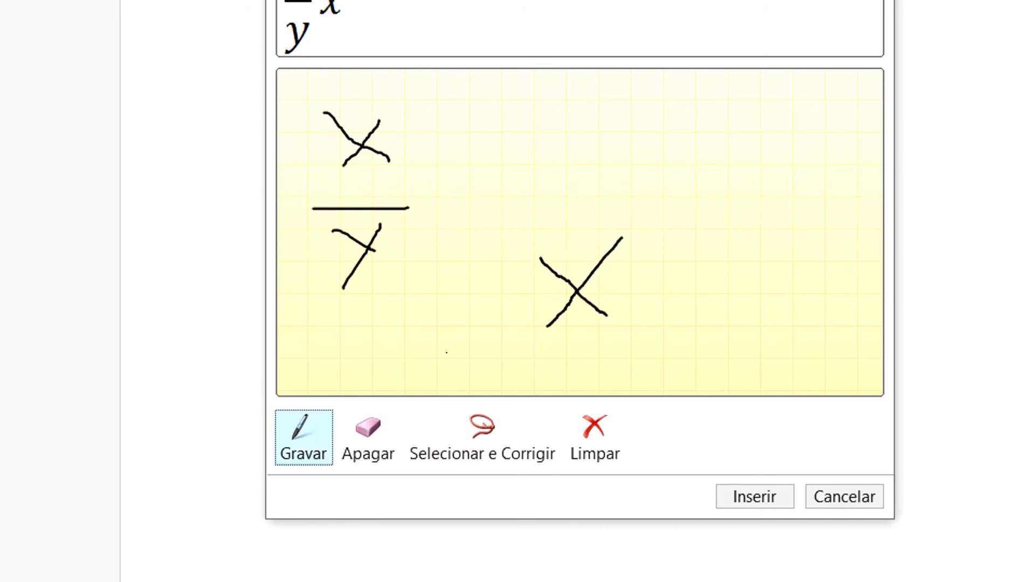
{"action": "left_click_drag", "start_coordinate": [467, 366], "coordinate": [646, 364]}
{"action": "left_click_drag", "start_coordinate": [545, 394], "coordinate": [589, 418]}
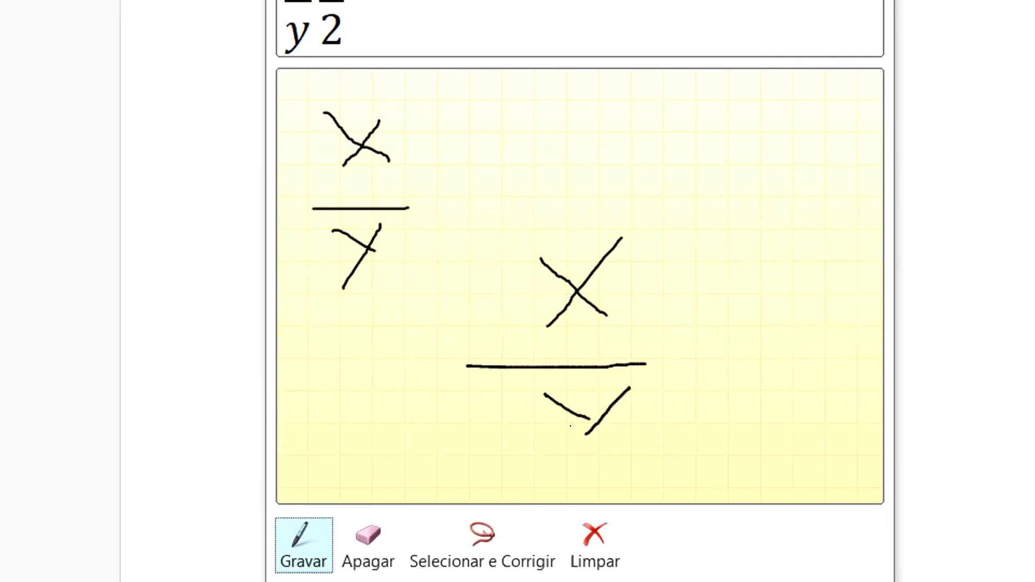
{"action": "left_click_drag", "start_coordinate": [630, 386], "coordinate": [507, 495]}
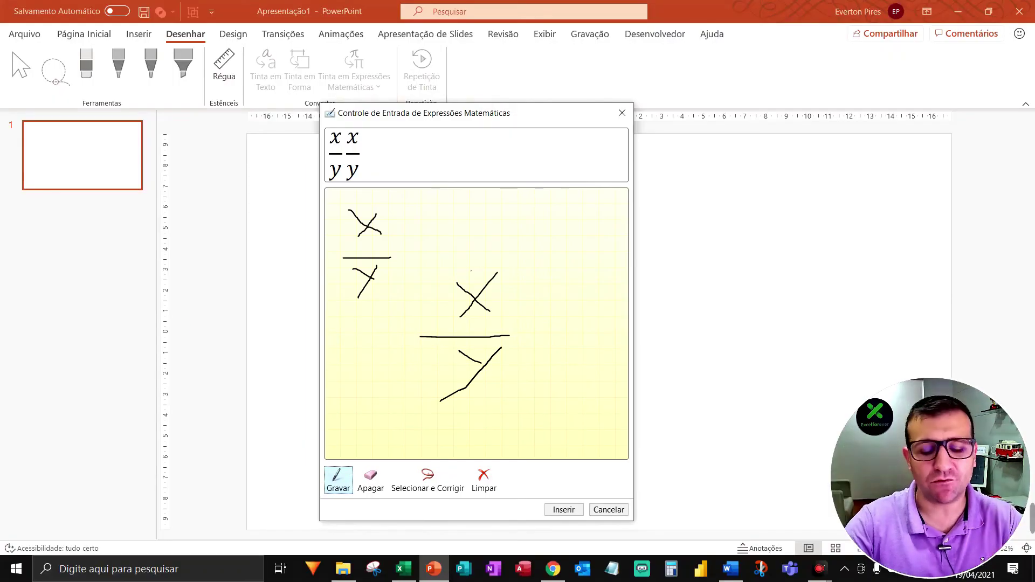
{"action": "key", "text": "F5"}
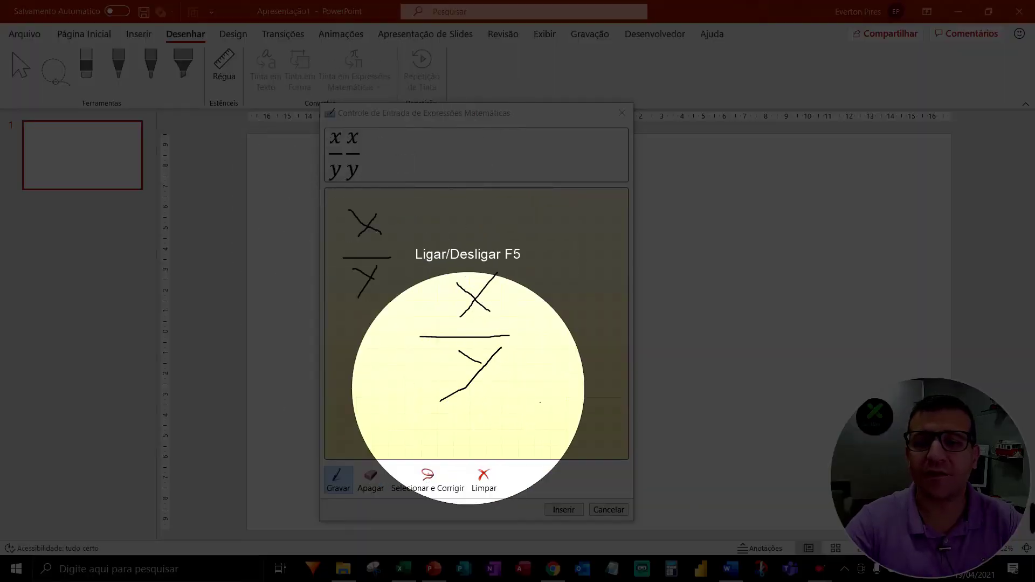
{"action": "key", "text": "F5"}
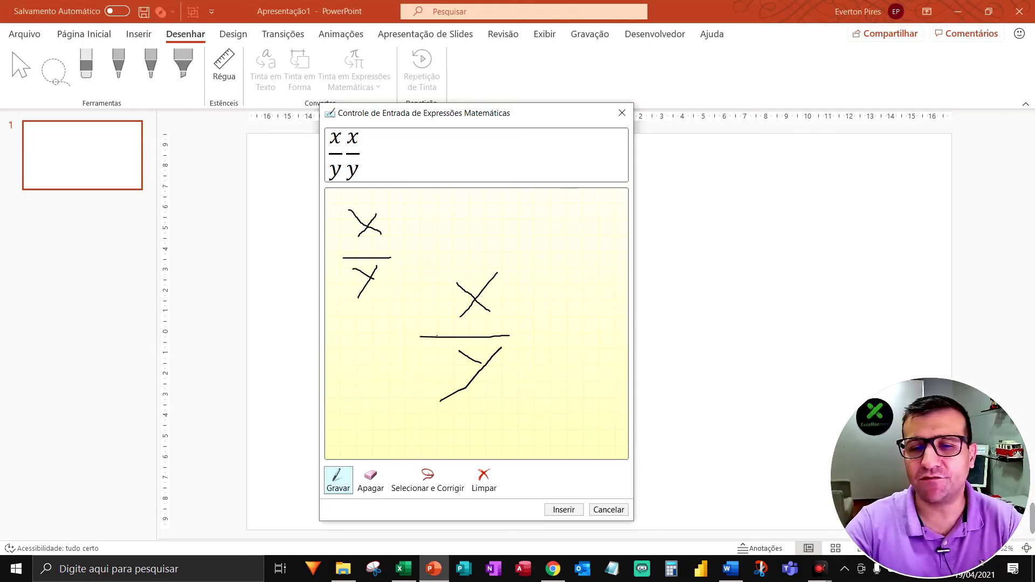
Insert the recognized x/y x/y equation and move it to the slide's upper left.
{"action": "left_click", "coordinate": [565, 515]}
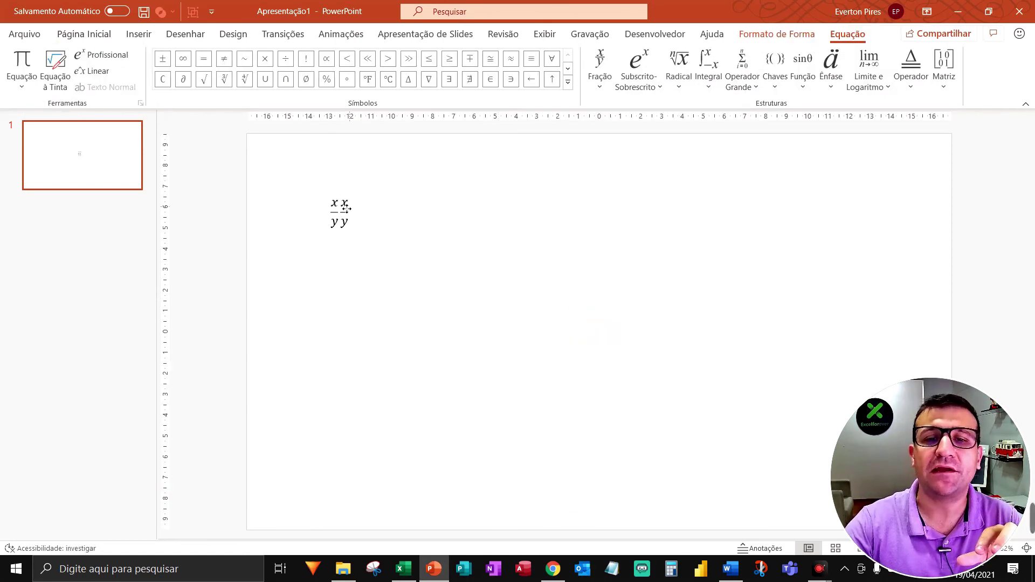
{"action": "mouse_move", "coordinate": [436, 274]}
{"action": "left_mouse_down"}
{"action": "mouse_move", "coordinate": [302, 190]}
{"action": "mouse_move", "coordinate": [483, 196]}
{"action": "left_mouse_up"}
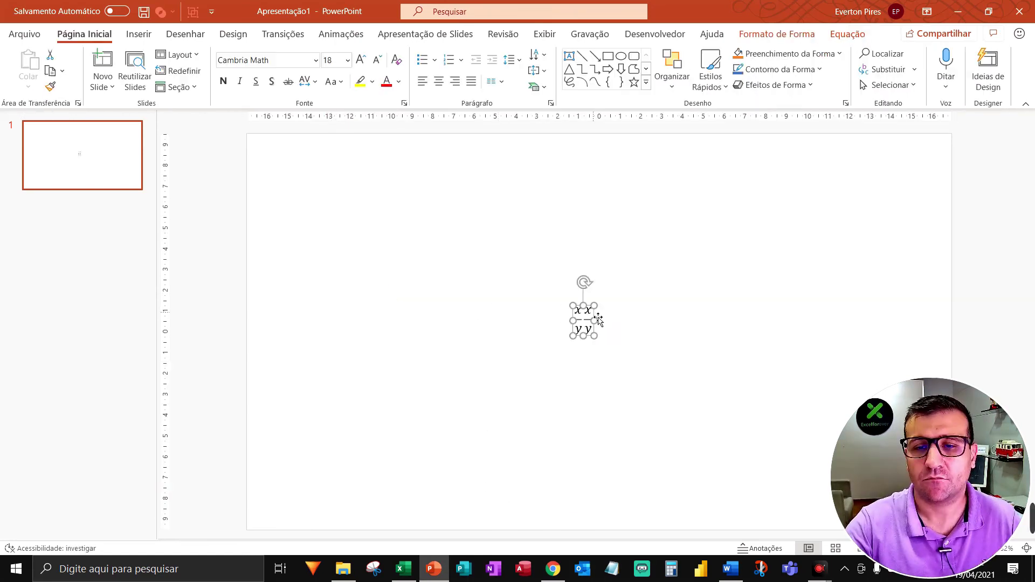
{"action": "left_click_drag", "start_coordinate": [362, 199], "coordinate": [335, 197]}
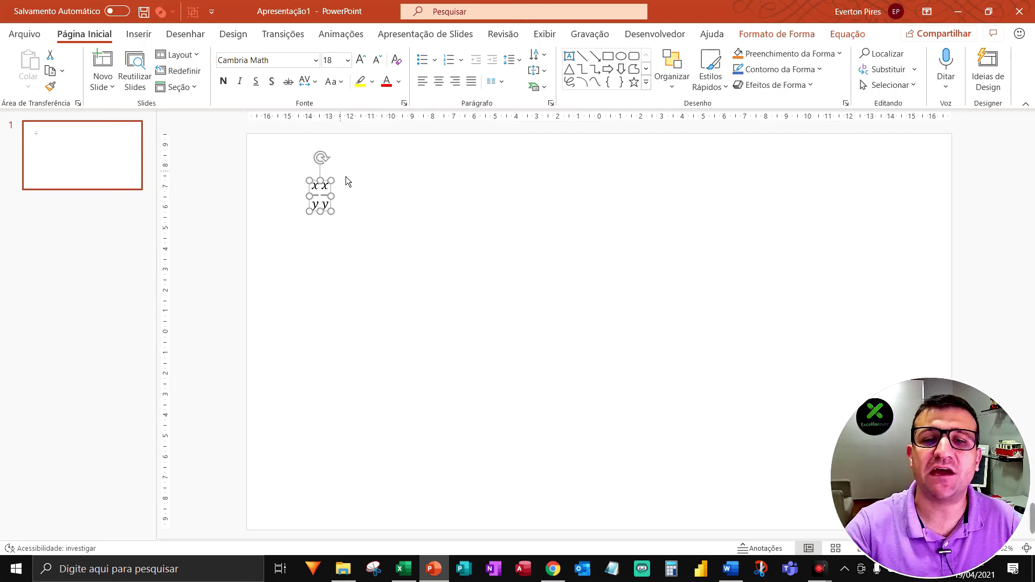
{"action": "key", "text": "F5"}
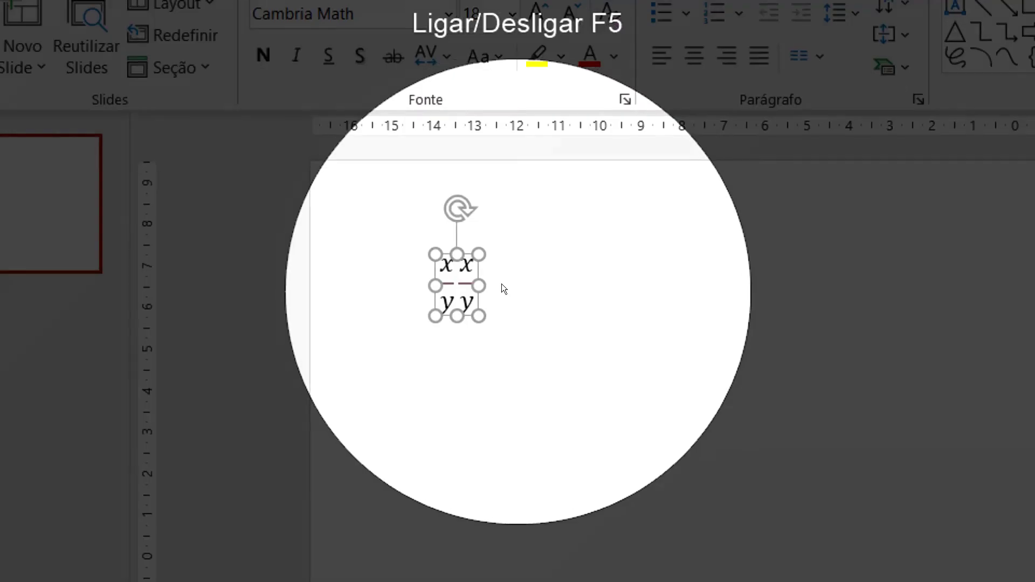
{"action": "key", "text": "F5"}
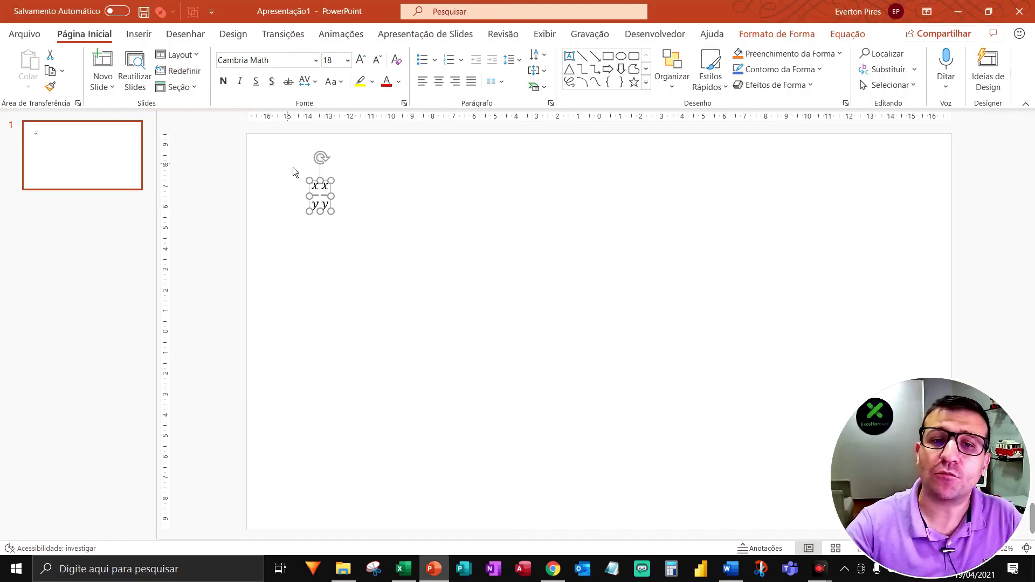
Set the equation to 28 pt, widen its box, then go to the Desenhar tab.
{"action": "left_click", "coordinate": [365, 62]}
{"action": "left_click", "coordinate": [365, 62]}
{"action": "left_click", "coordinate": [366, 62]}
{"action": "left_click", "coordinate": [365, 62]}
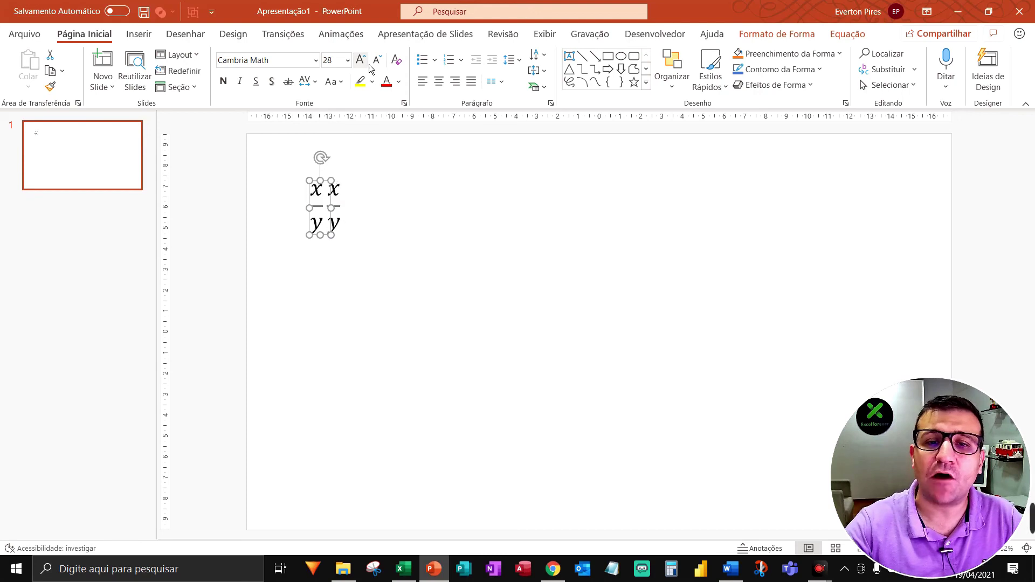
{"action": "left_click", "coordinate": [366, 62]}
{"action": "left_click", "coordinate": [366, 62]}
{"action": "left_click", "coordinate": [382, 66]}
{"action": "left_click", "coordinate": [382, 66]}
{"action": "left_click", "coordinate": [382, 66]}
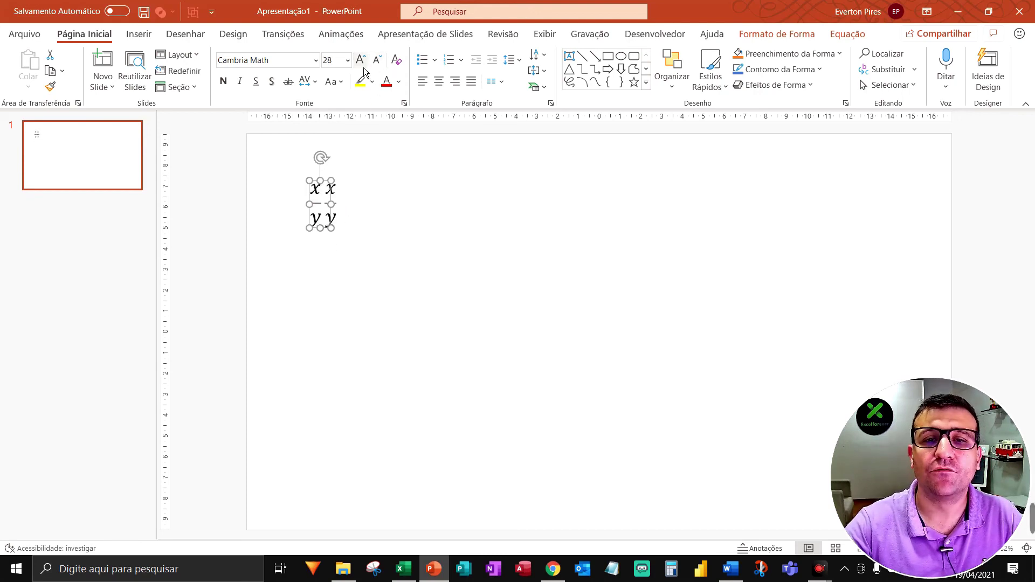
{"action": "left_click_drag", "start_coordinate": [335, 207], "coordinate": [390, 210]}
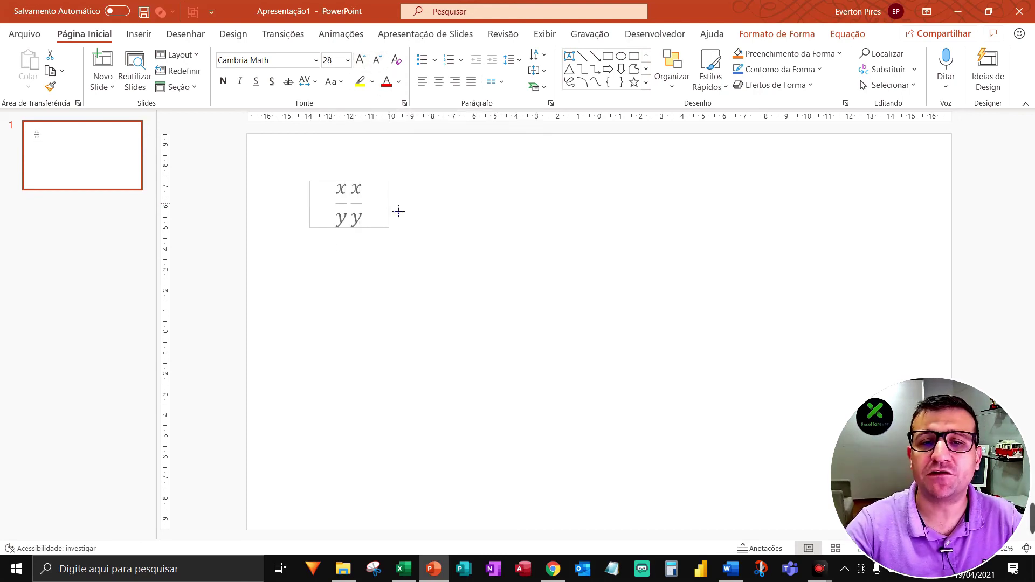
{"action": "right_click", "coordinate": [369, 211]}
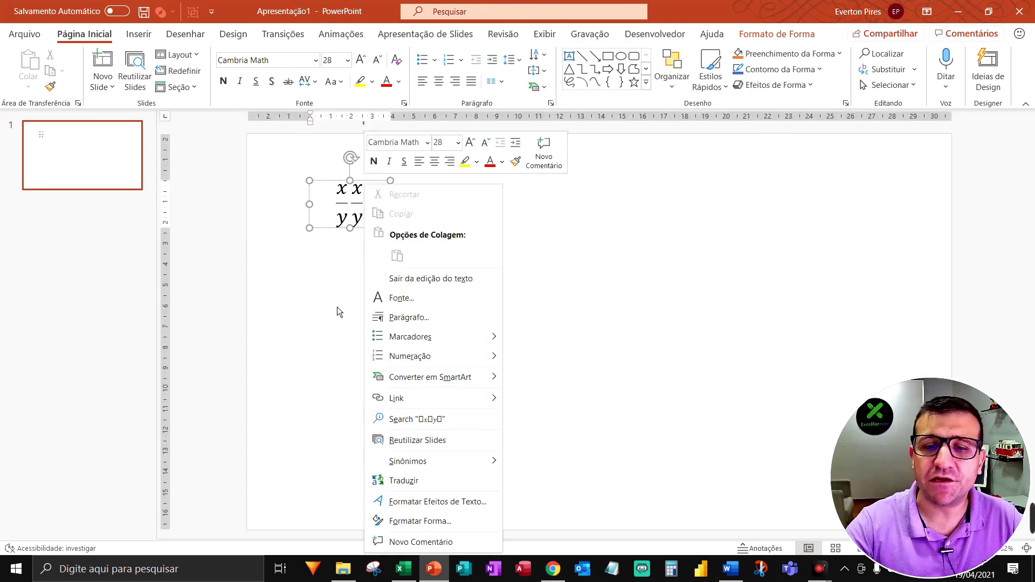
{"action": "left_click", "coordinate": [356, 201]}
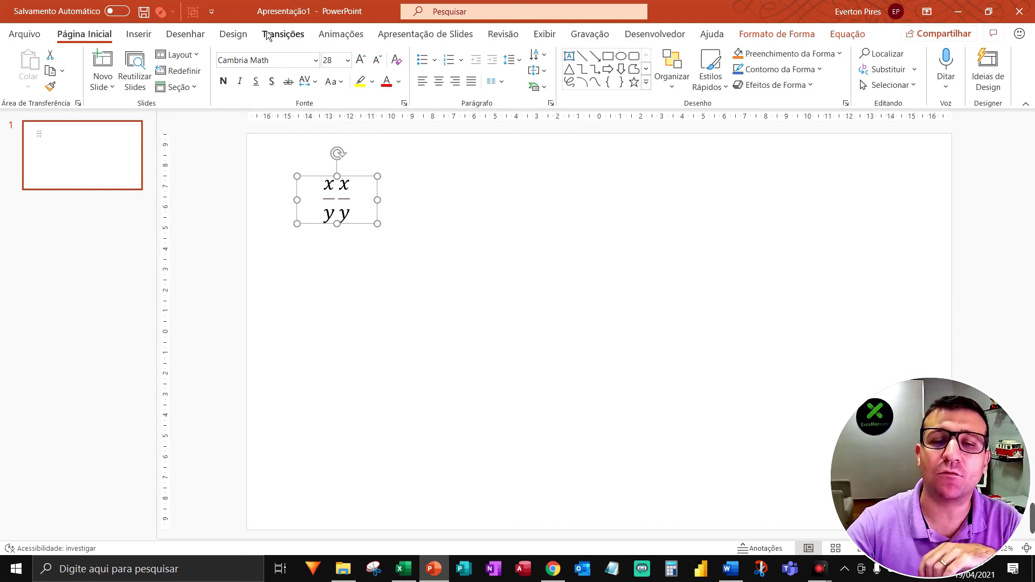
{"action": "left_click", "coordinate": [192, 37]}
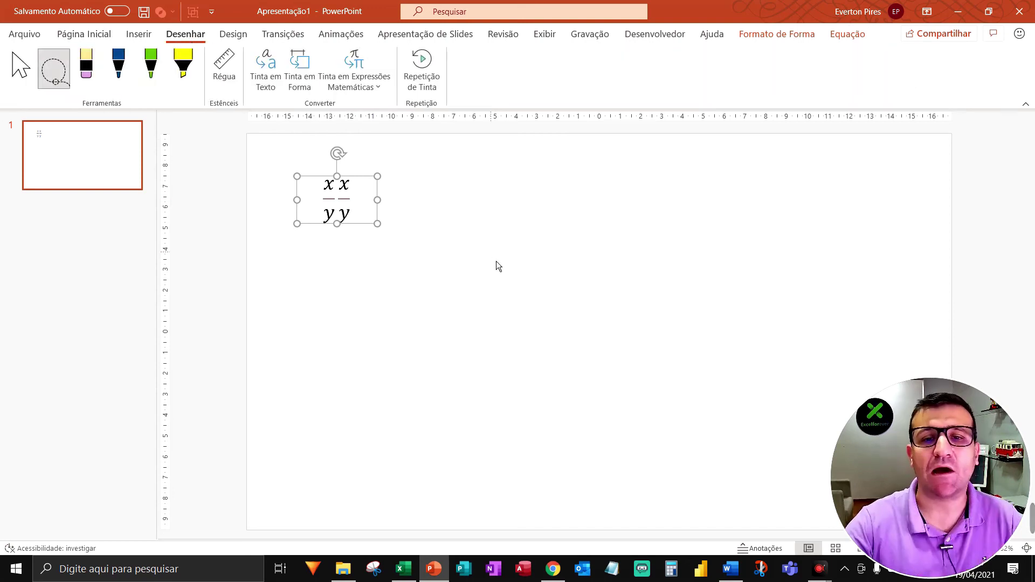
Delete the equation and draw descending diagonal yellow highlighter stripes across the slide.
{"action": "key", "text": "Delete"}
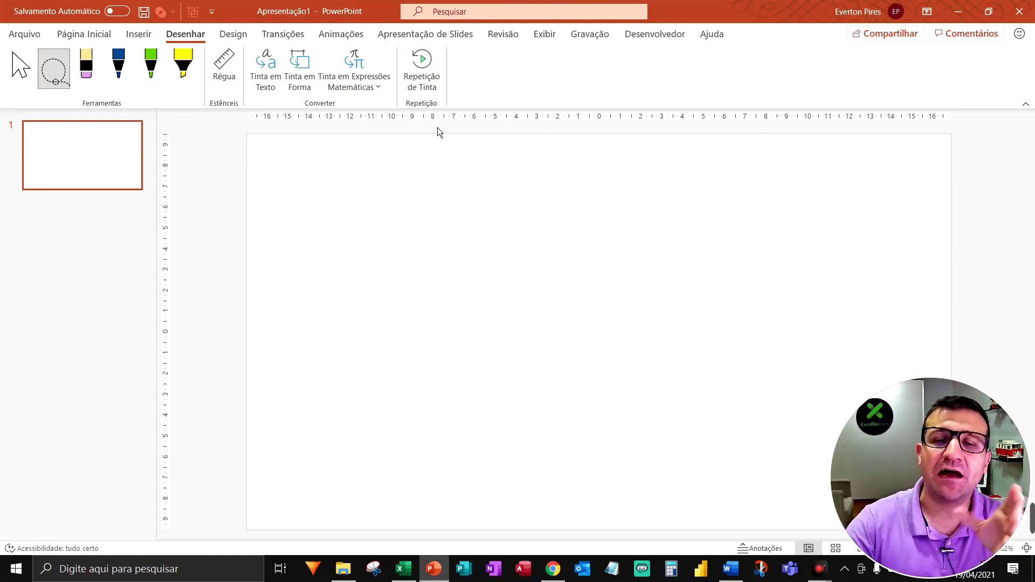
{"action": "left_click", "coordinate": [186, 73]}
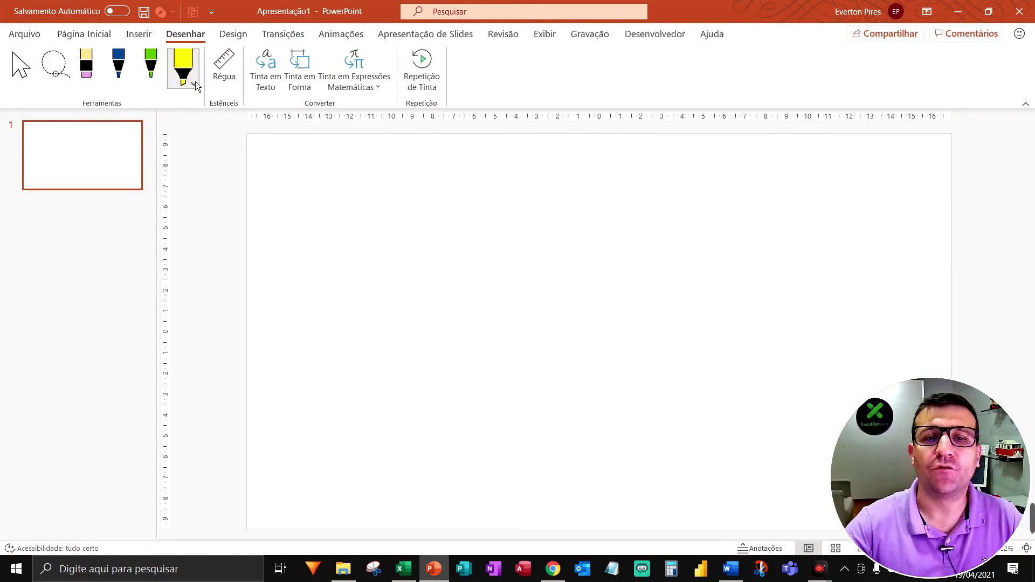
{"action": "left_click_drag", "start_coordinate": [330, 204], "coordinate": [420, 210]}
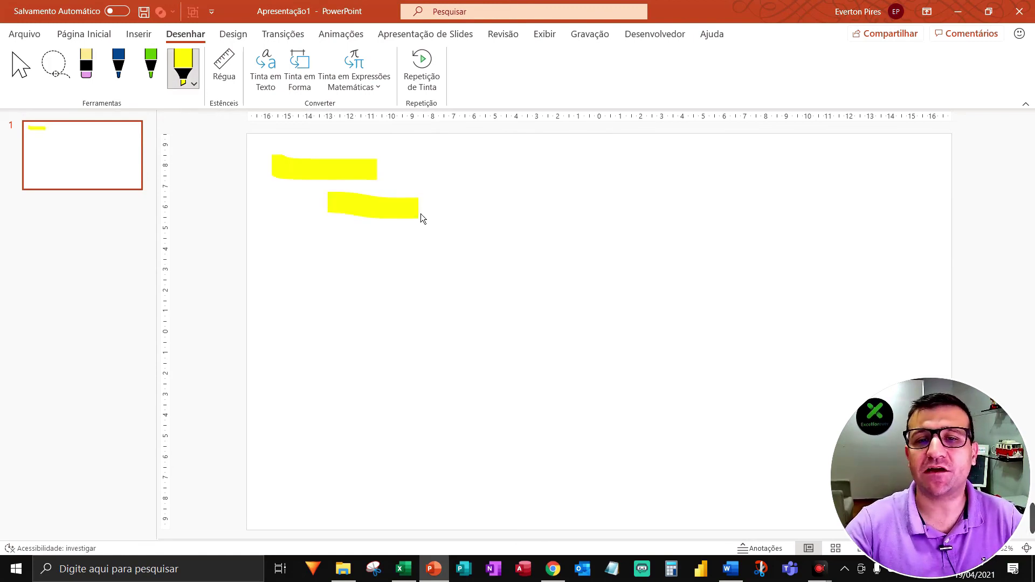
{"action": "left_click_drag", "start_coordinate": [352, 248], "coordinate": [491, 250]}
{"action": "left_click_drag", "start_coordinate": [392, 294], "coordinate": [558, 292]}
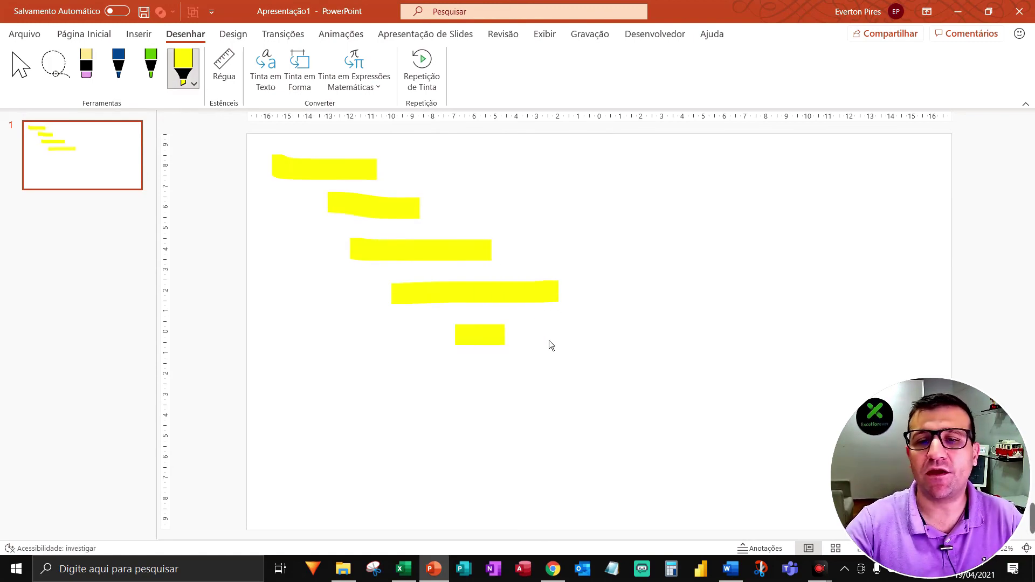
{"action": "left_click_drag", "start_coordinate": [532, 373], "coordinate": [653, 371]}
{"action": "left_click_drag", "start_coordinate": [570, 416], "coordinate": [730, 412]}
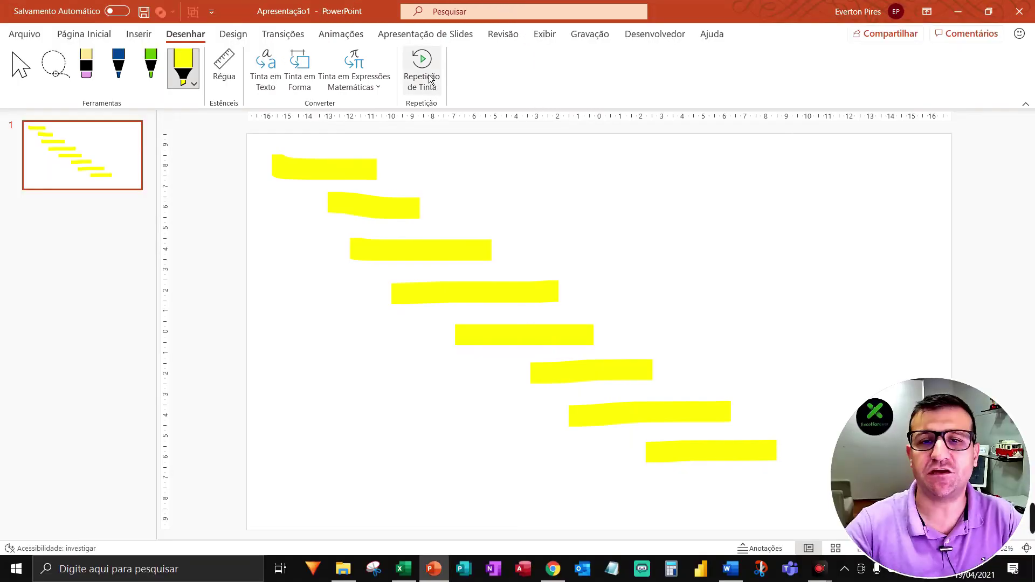
Replay the yellow highlighter strokes with Repetição de Tinta, then restart the replay.
{"action": "left_click", "coordinate": [426, 75]}
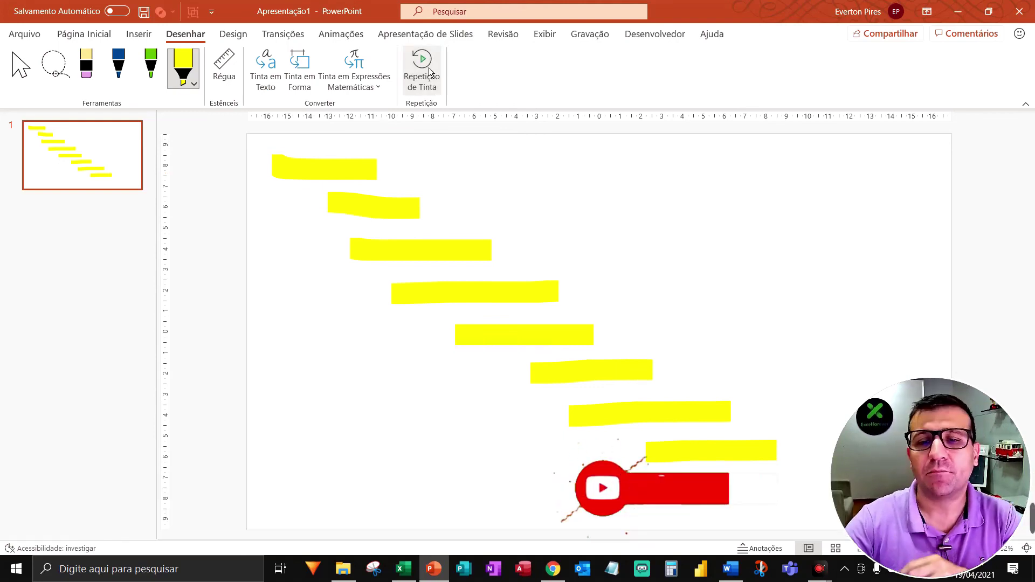
{"action": "left_click", "coordinate": [432, 65]}
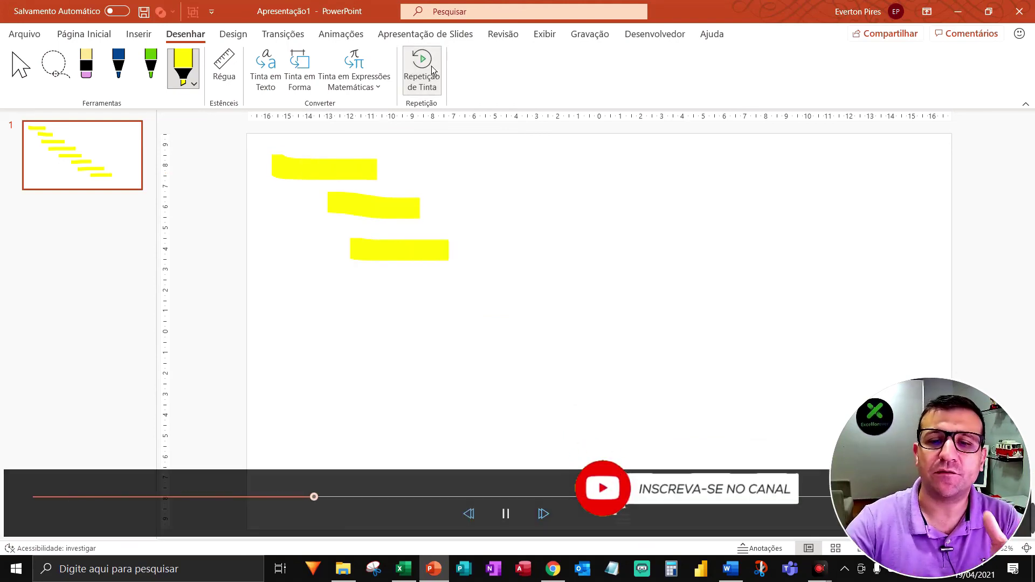